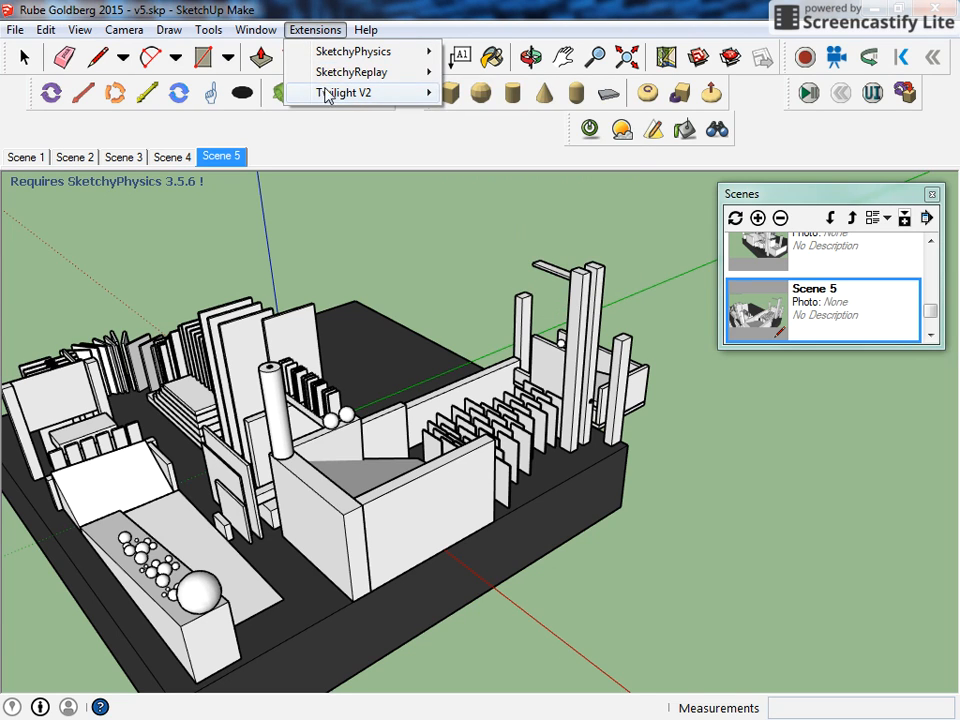
- Check in the system preferences that the Twilight2 extension is enabled
mouse_move(265, 33)
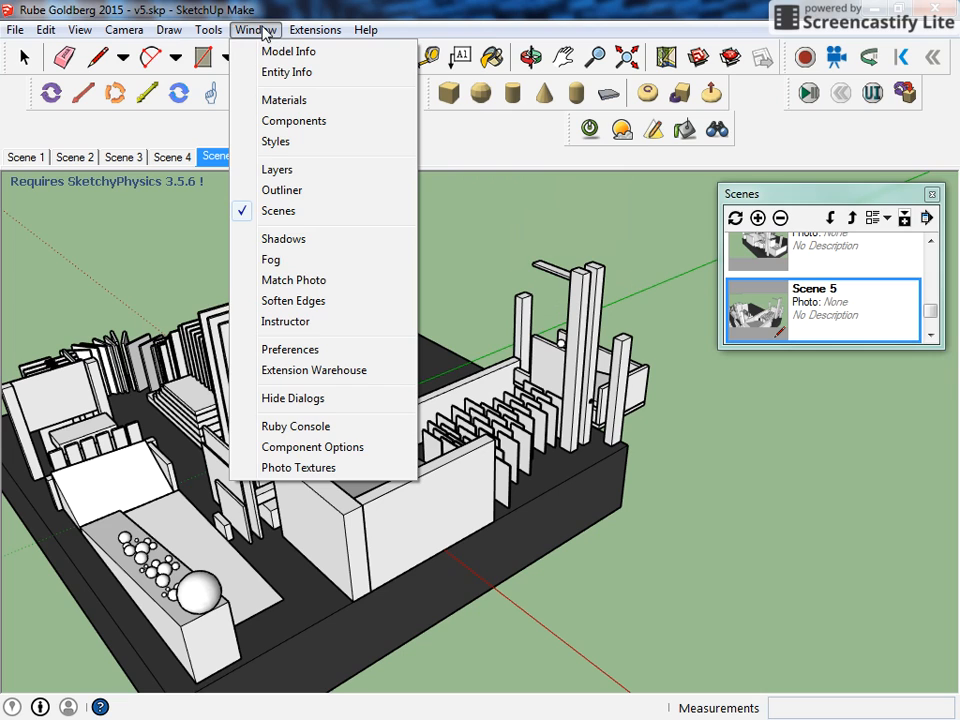
click(286, 355)
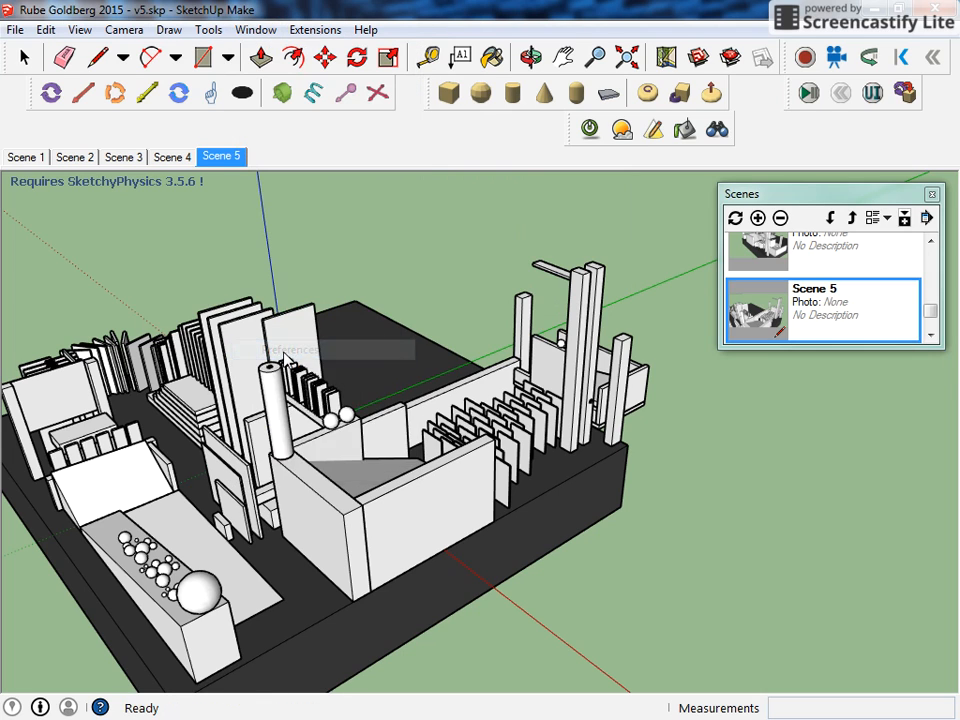
drag(703, 432, 704, 452)
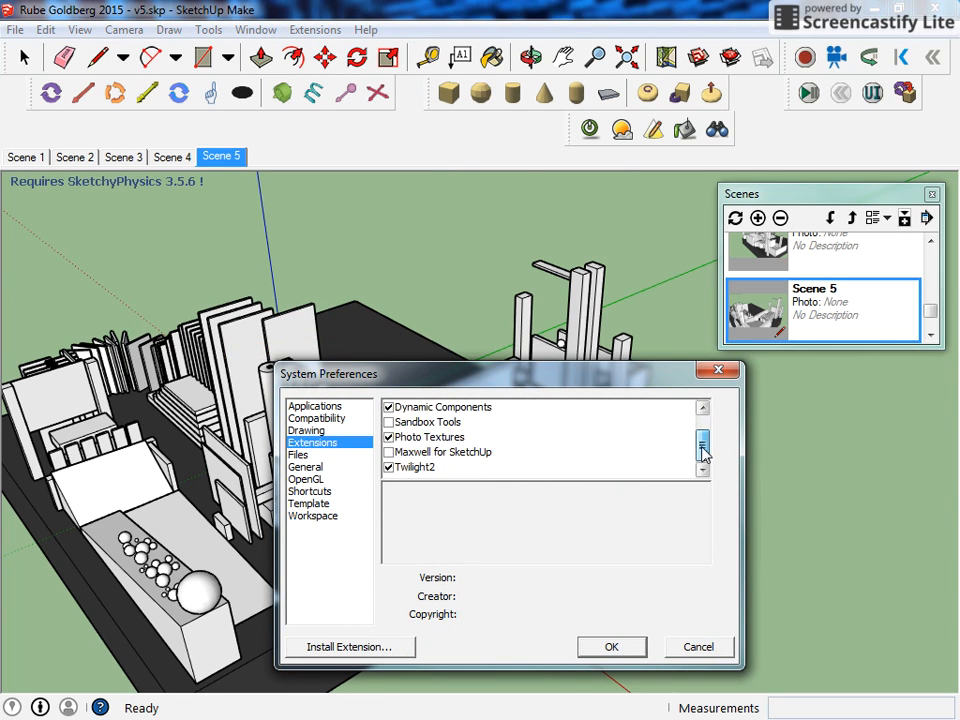
click(389, 468)
click(637, 572)
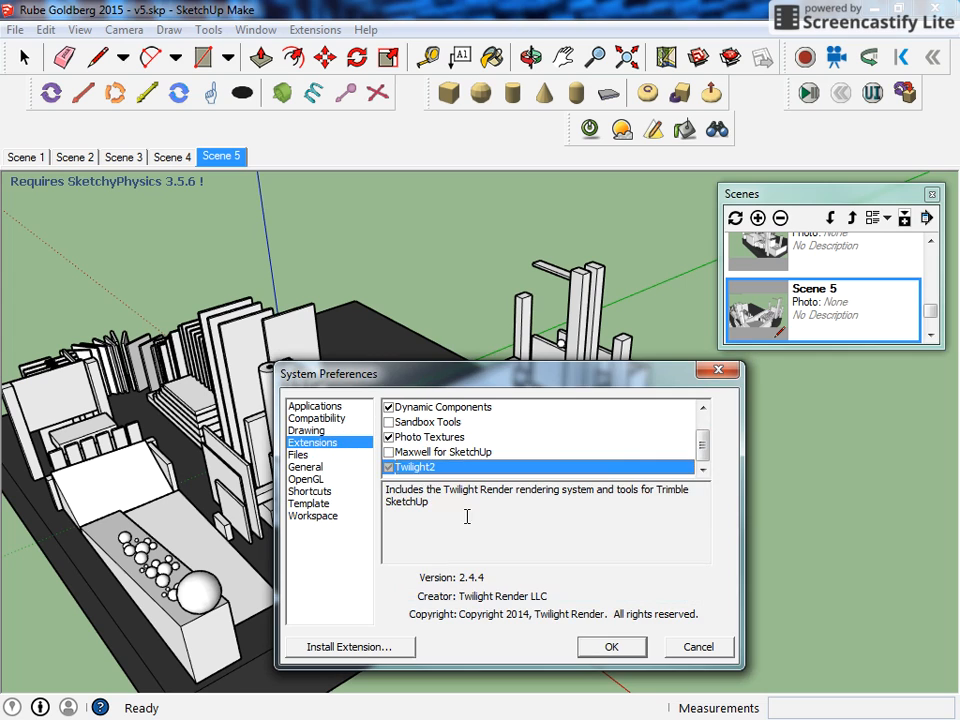
click(611, 647)
- Enlarge the Scenes window so that it lists Scene 1 to Scene 5
middle_drag(679, 495, 446, 529)
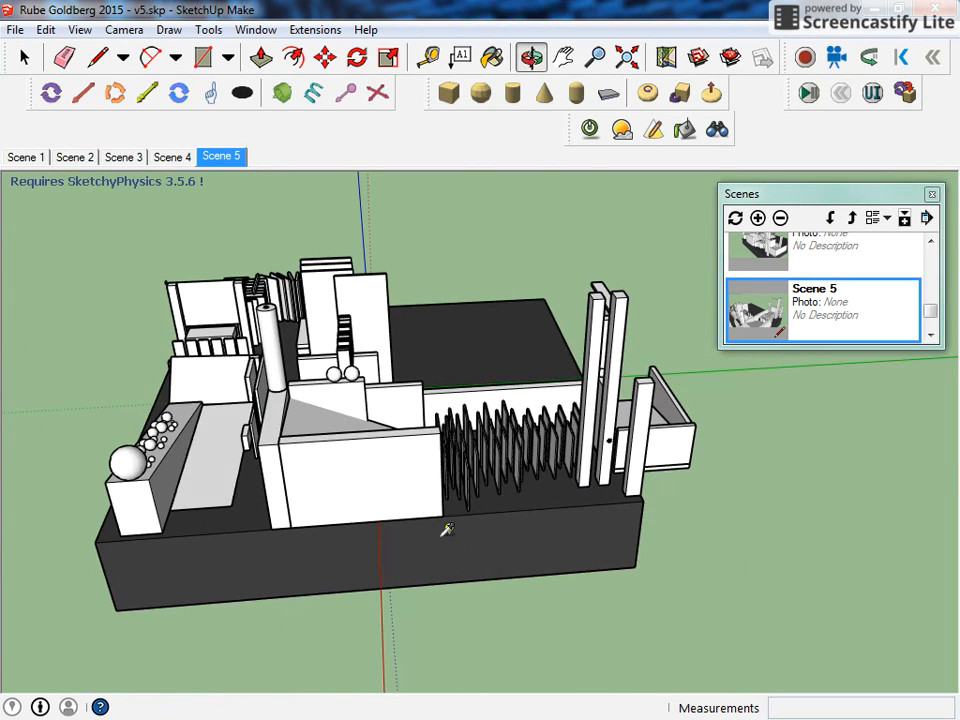
mouse_move(574, 129)
mouse_down()
mouse_move(435, 300)
mouse_move(420, 346)
mouse_move(242, 371)
mouse_move(267, 441)
mouse_move(484, 229)
mouse_move(628, 111)
mouse_move(643, 104)
mouse_move(725, 140)
mouse_move(638, 111)
mouse_move(574, 111)
mouse_up()
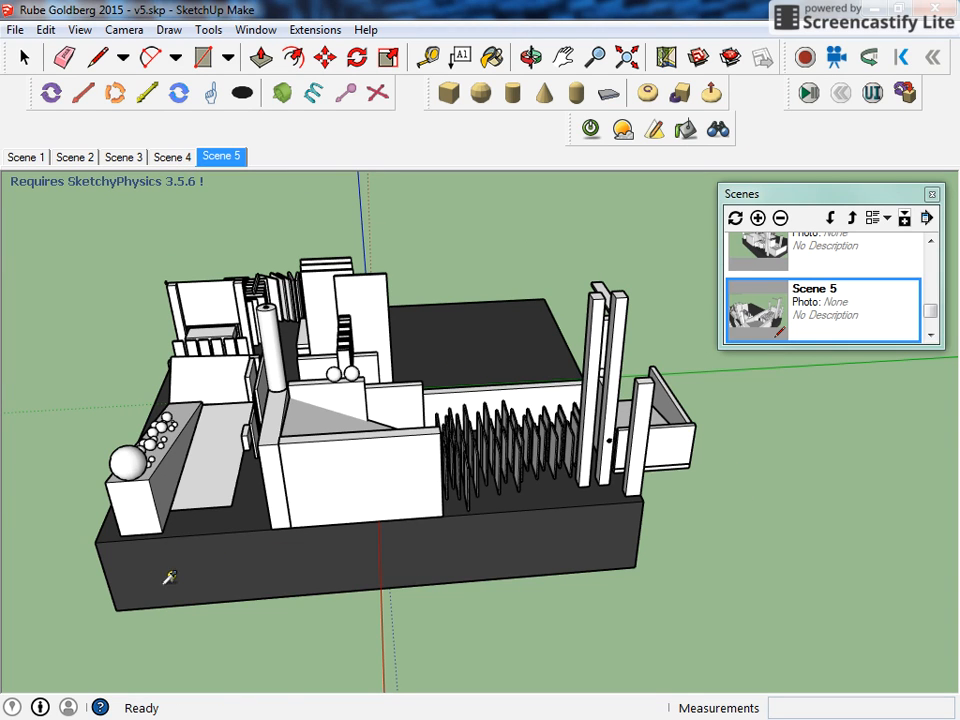
middle_drag(168, 577, 402, 380)
scroll(419, 378, up, 2)
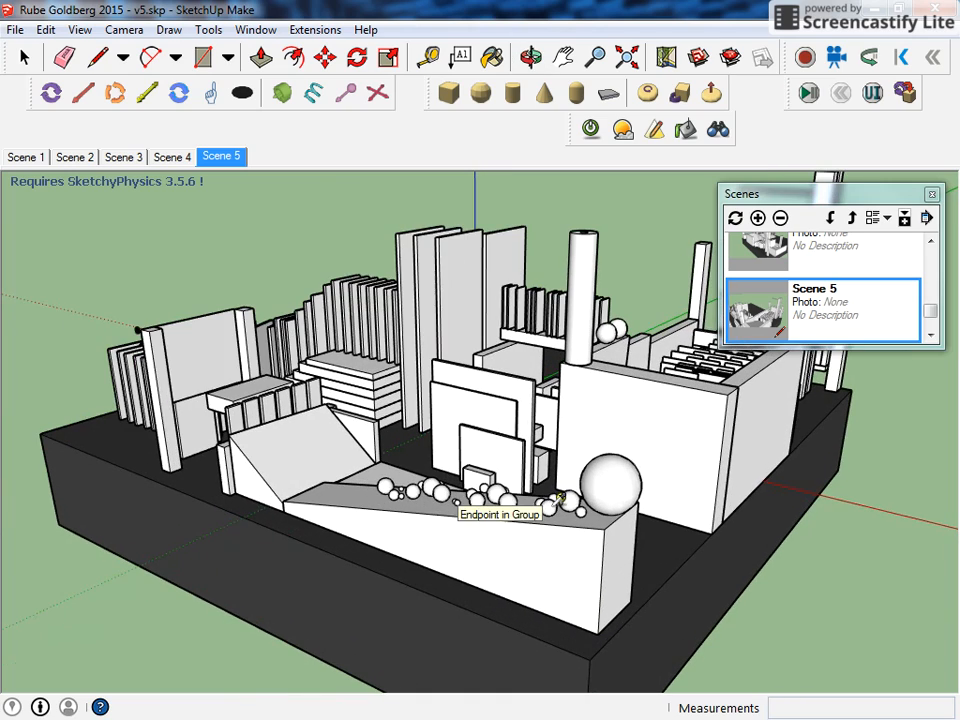
middle_drag(539, 369, 447, 387)
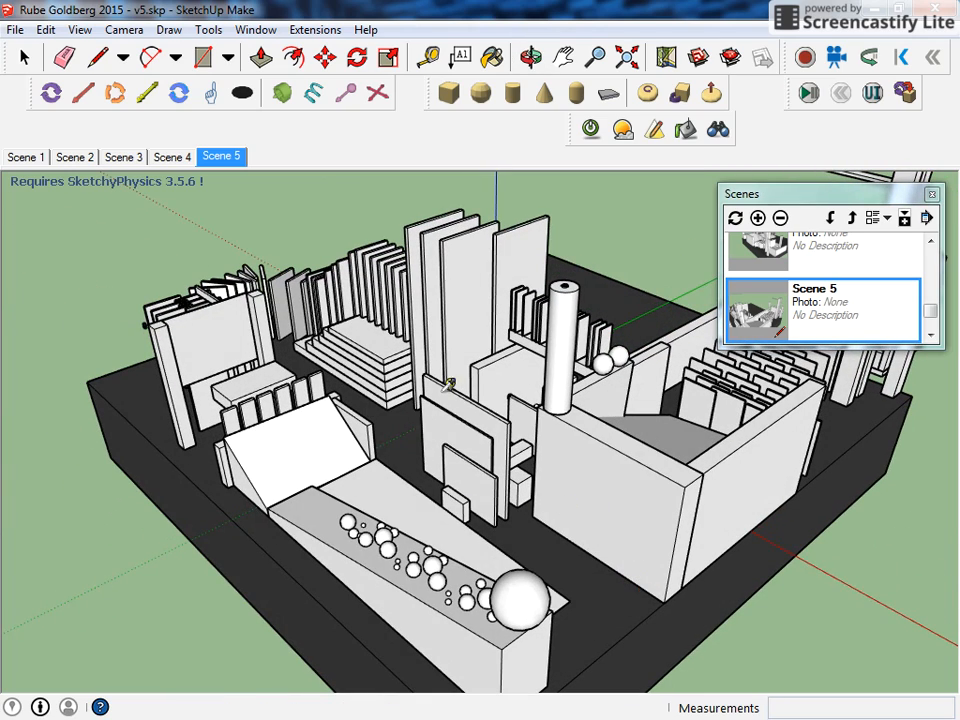
middle_drag(531, 384, 745, 430)
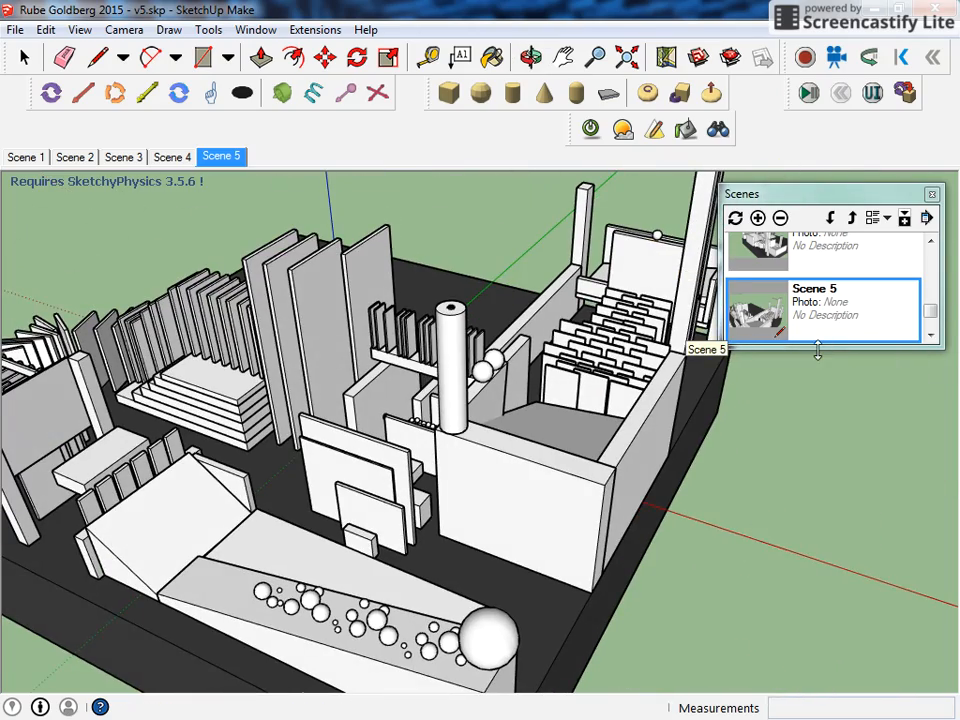
drag(818, 350, 816, 583)
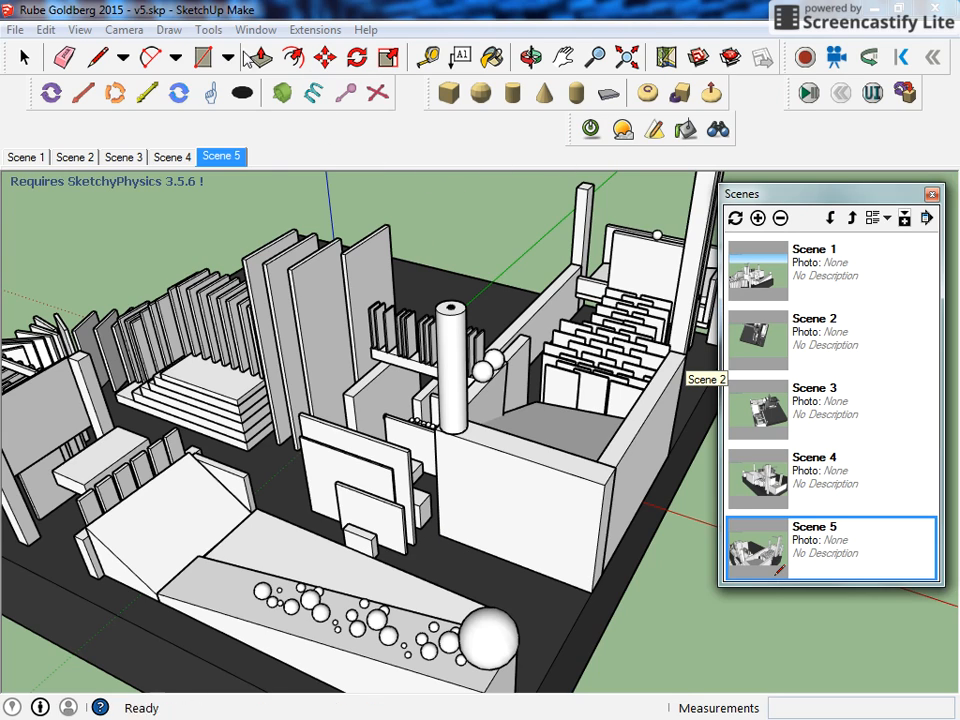
- Open the Twilight V2 Animation Editor, reduce its window size and close it
click(316, 30)
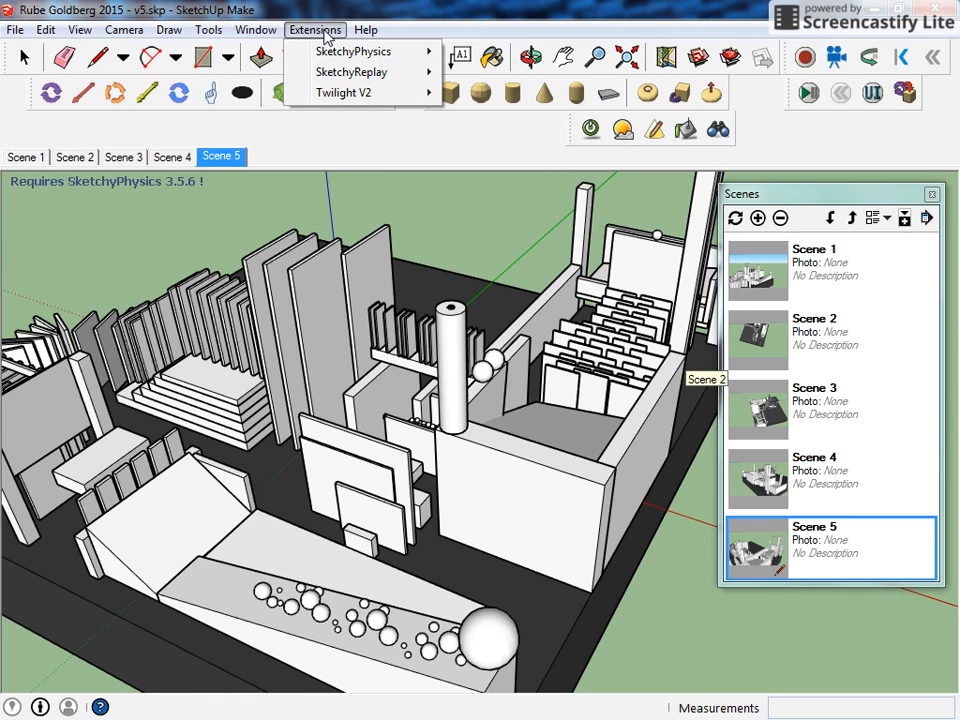
mouse_move(343, 93)
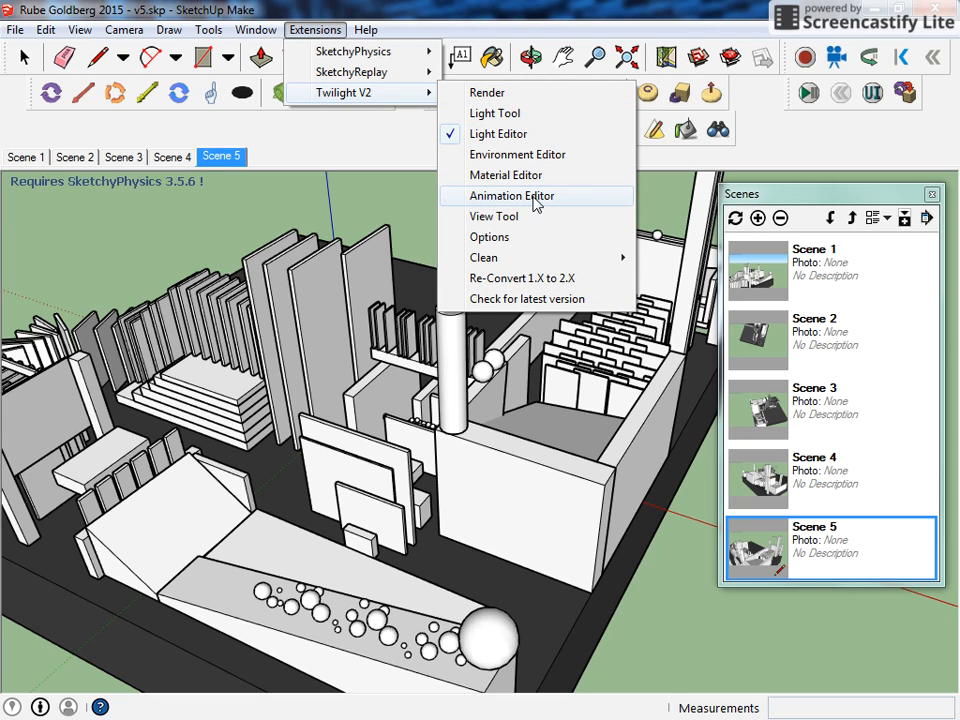
click(537, 197)
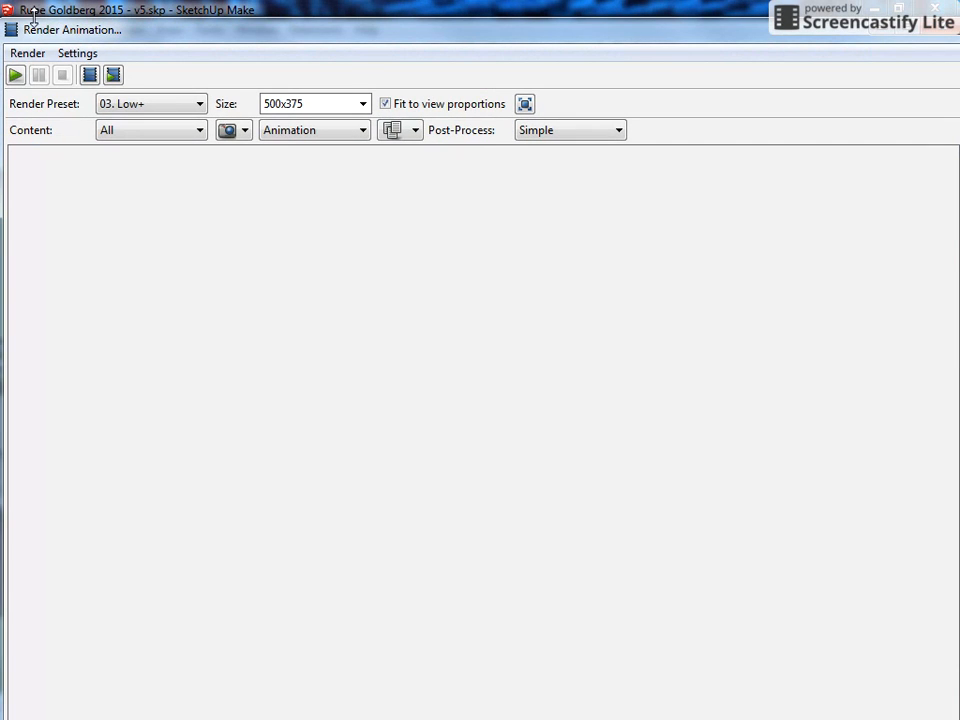
mouse_move(5, 14)
mouse_down()
mouse_move(608, 272)
mouse_move(488, 176)
mouse_up()
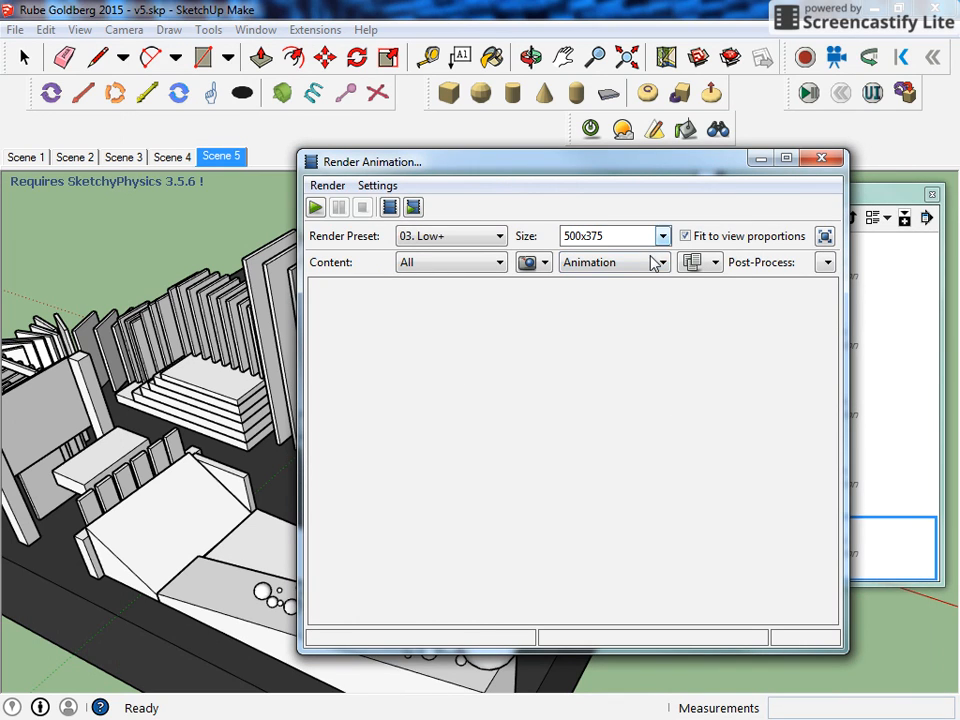
click(818, 161)
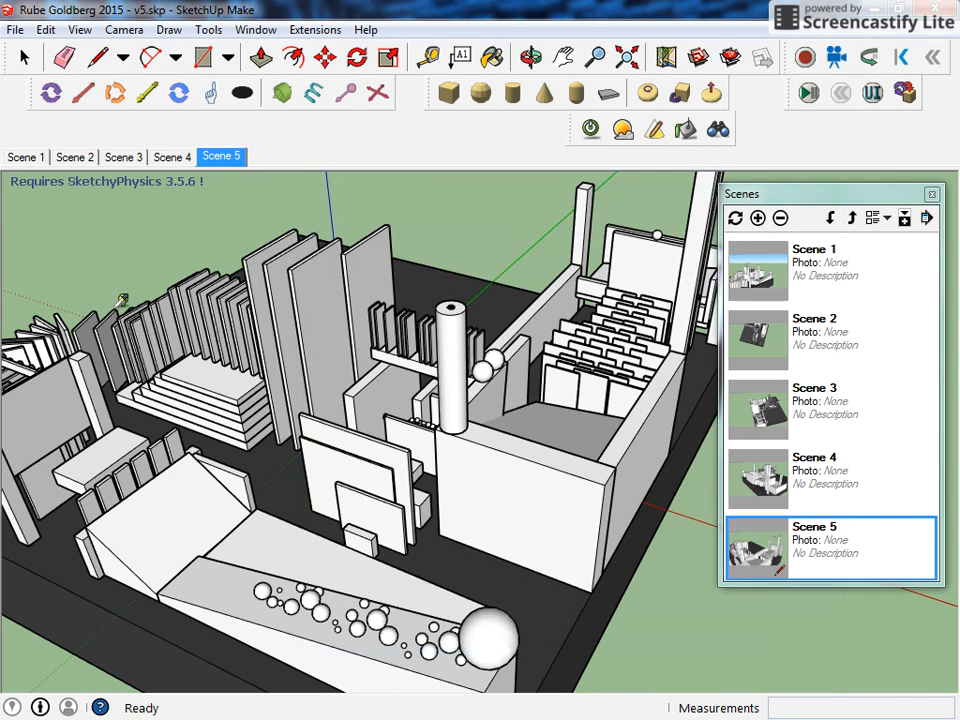
- Run the SketchyPhysics simulation of the Rube Goldberg model, follow the chain reaction, and reset it
click(808, 93)
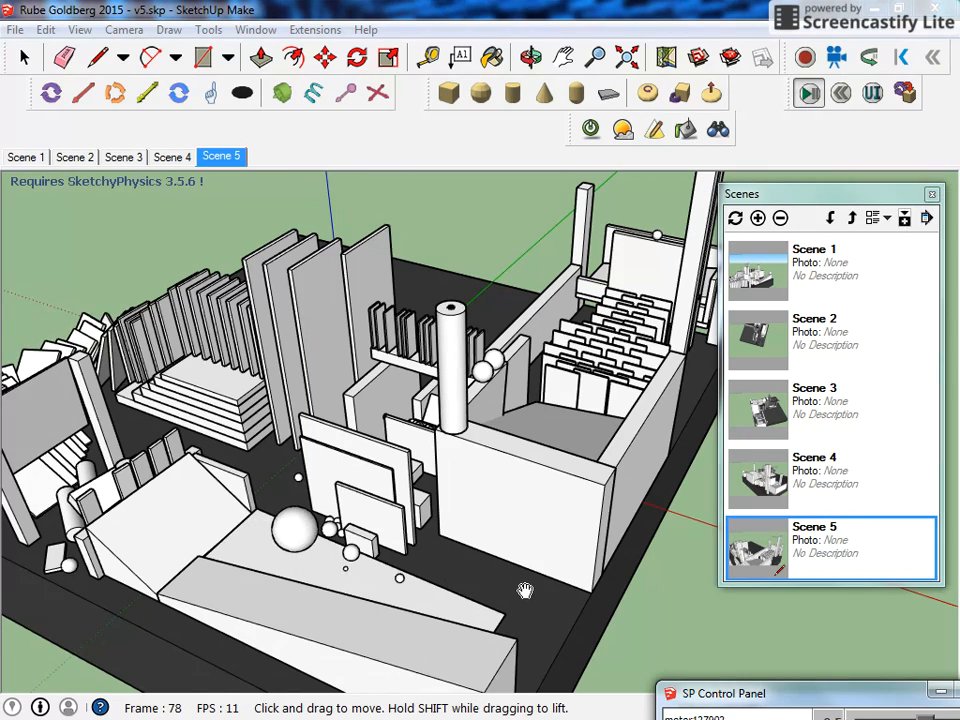
middle_drag(505, 592, 460, 580)
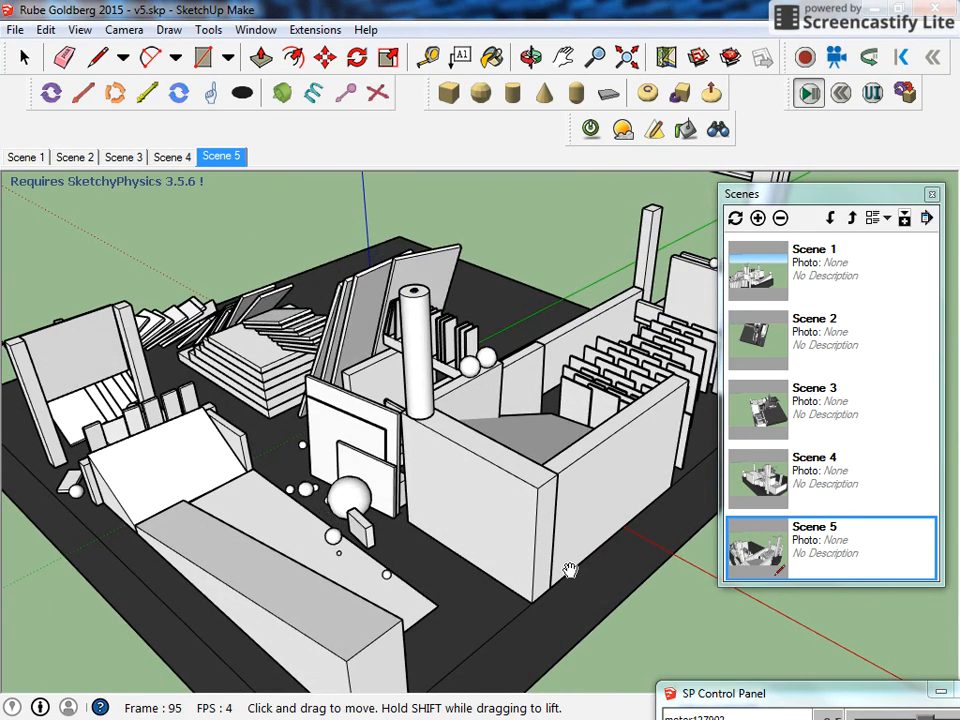
mouse_move(560, 568)
middle_down()
mouse_move(270, 540)
mouse_move(418, 547)
mouse_move(514, 568)
mouse_move(240, 570)
mouse_move(246, 587)
middle_up()
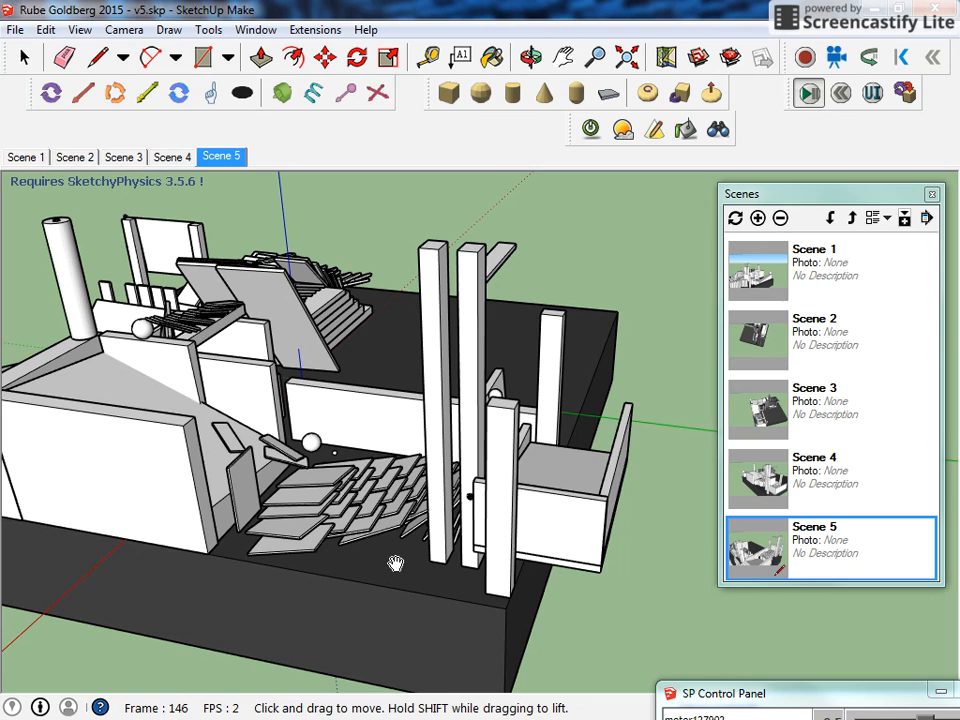
middle_drag(332, 604, 274, 604)
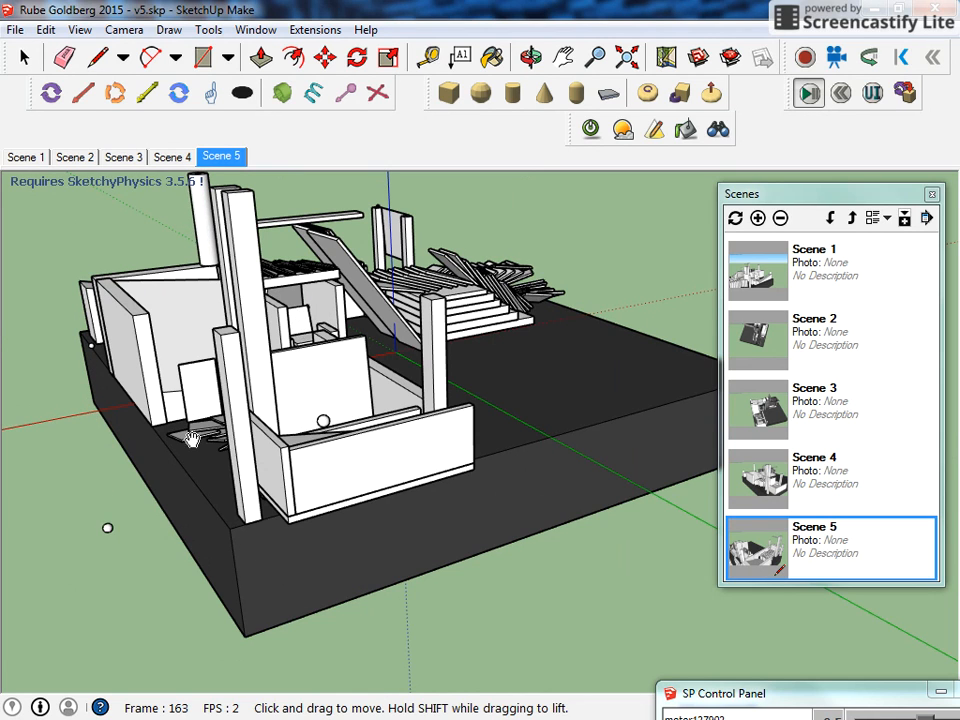
middle_drag(295, 450, 617, 522)
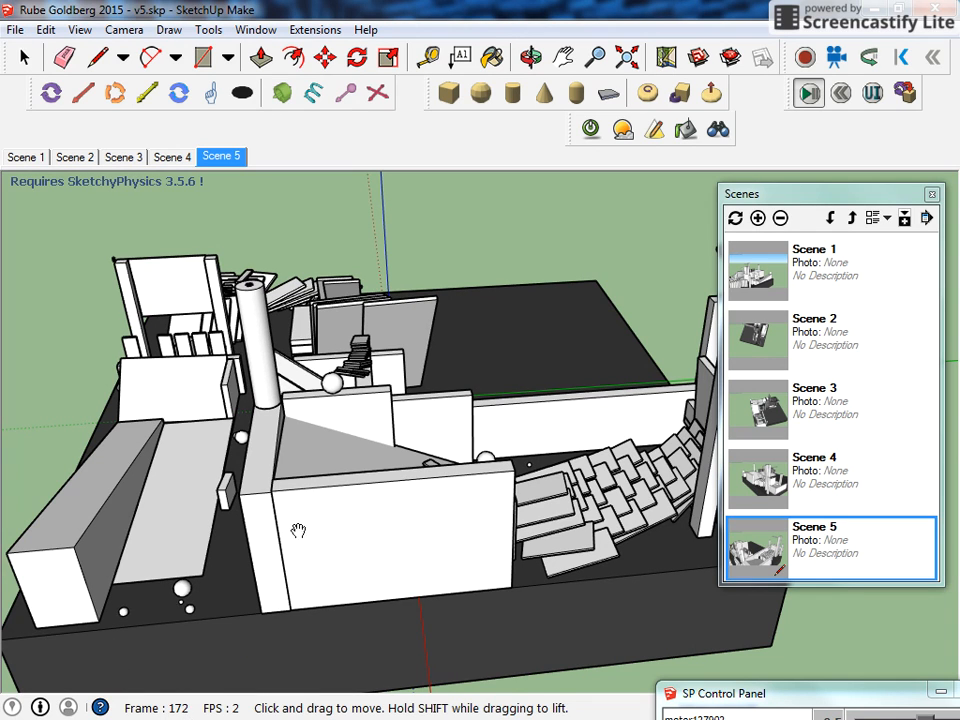
click(839, 94)
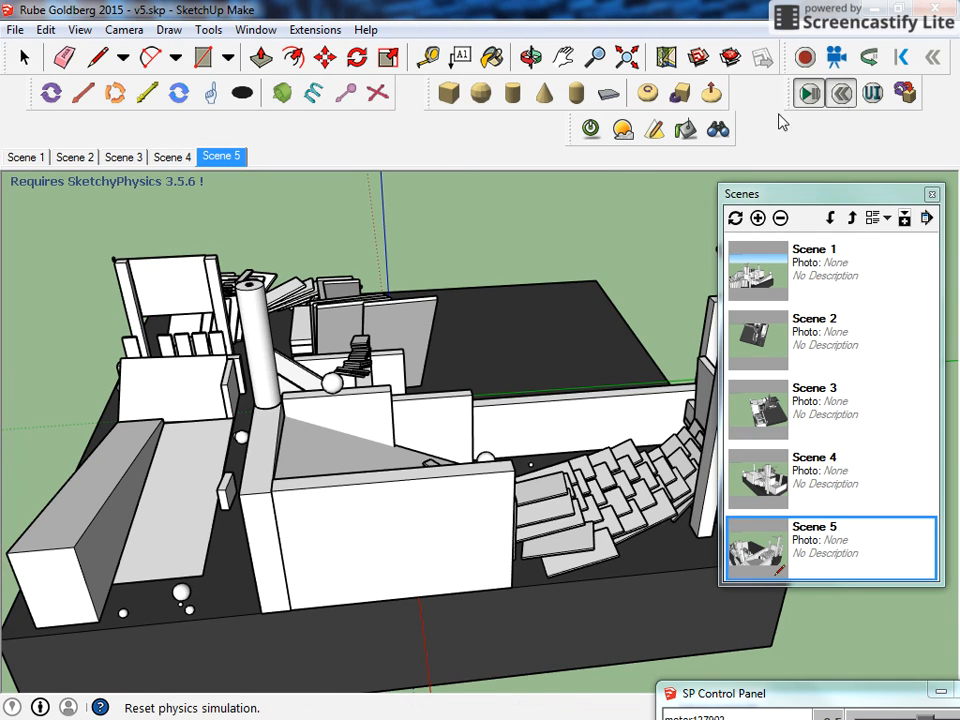
- Open the Twilight V2 Animation Editor and widen its Render Animation window
click(315, 30)
mouse_move(343, 93)
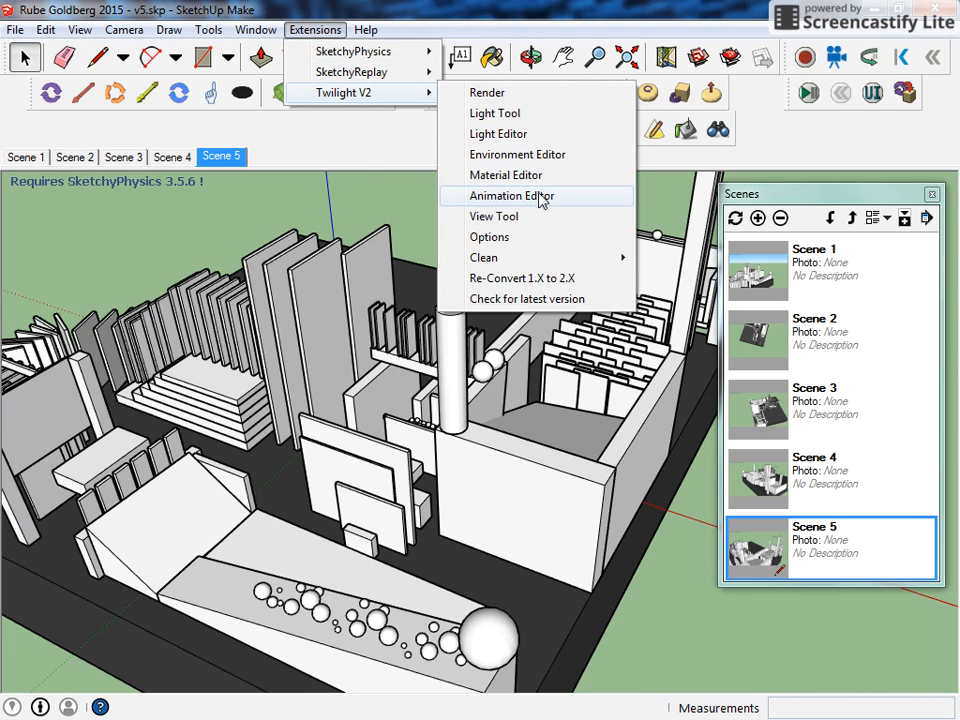
click(540, 197)
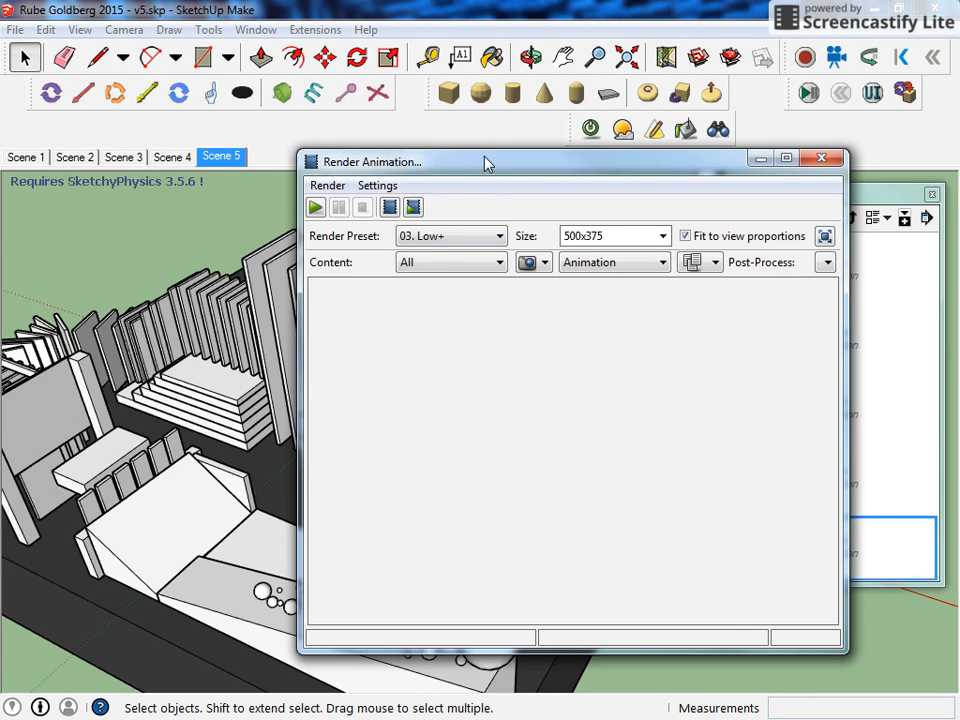
drag(487, 163, 252, 144)
drag(606, 628, 930, 652)
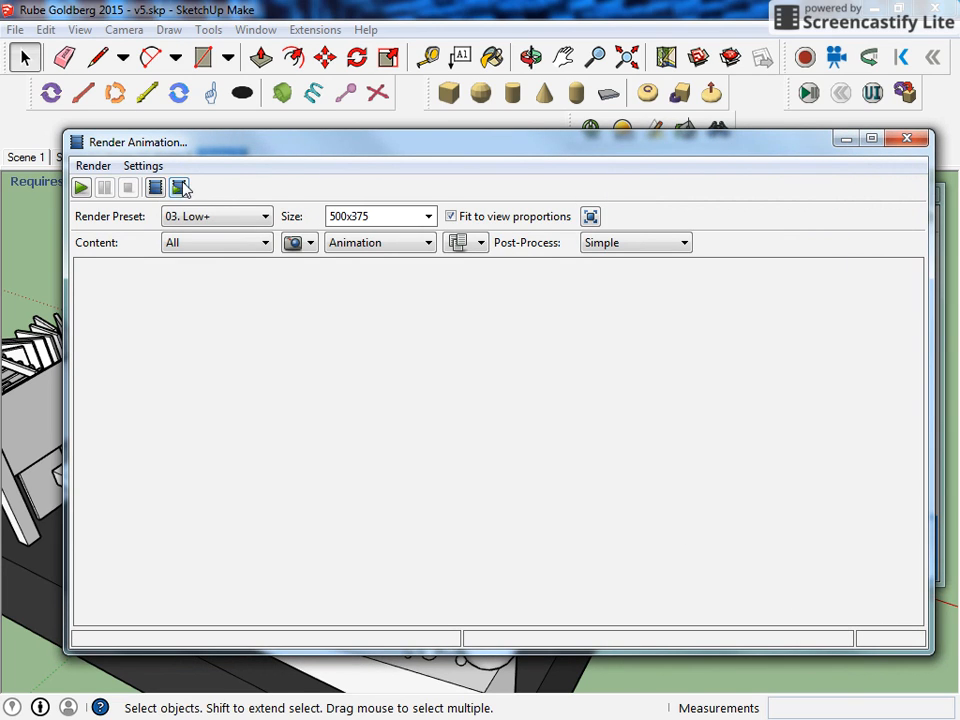
- Look through the Express Easy render presets for the animation, keeping 03. Low+ selected
click(203, 220)
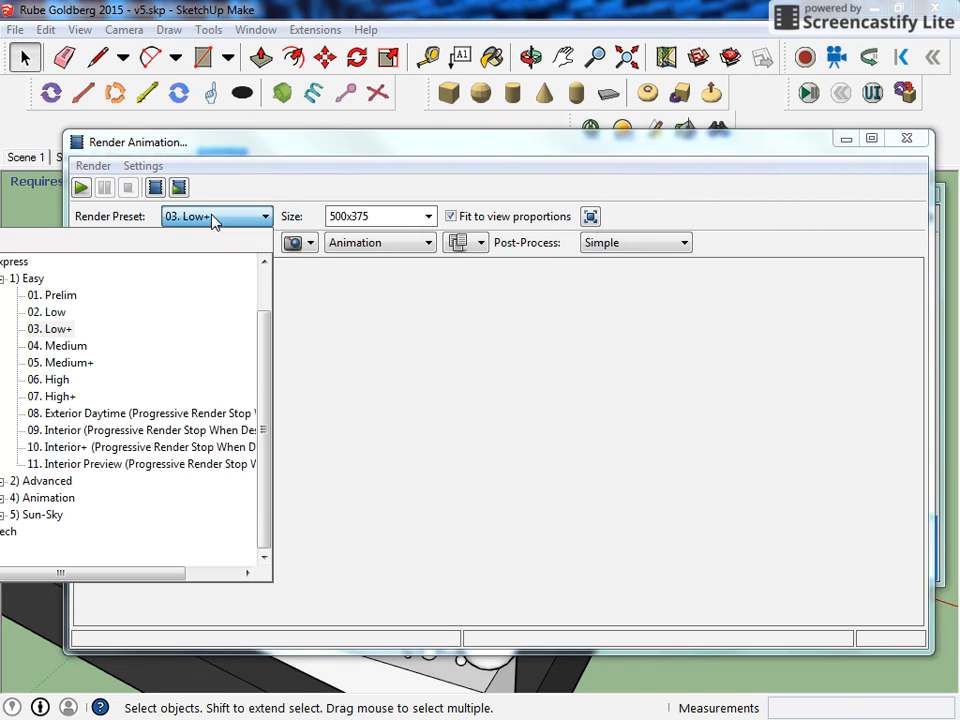
click(236, 146)
double_click(236, 146)
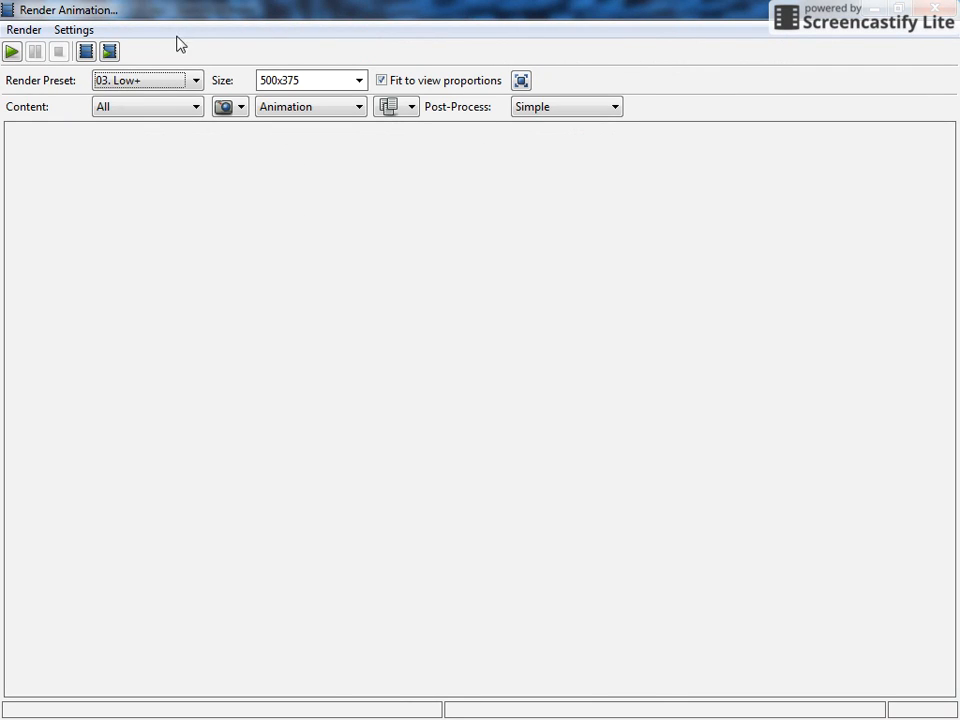
click(146, 84)
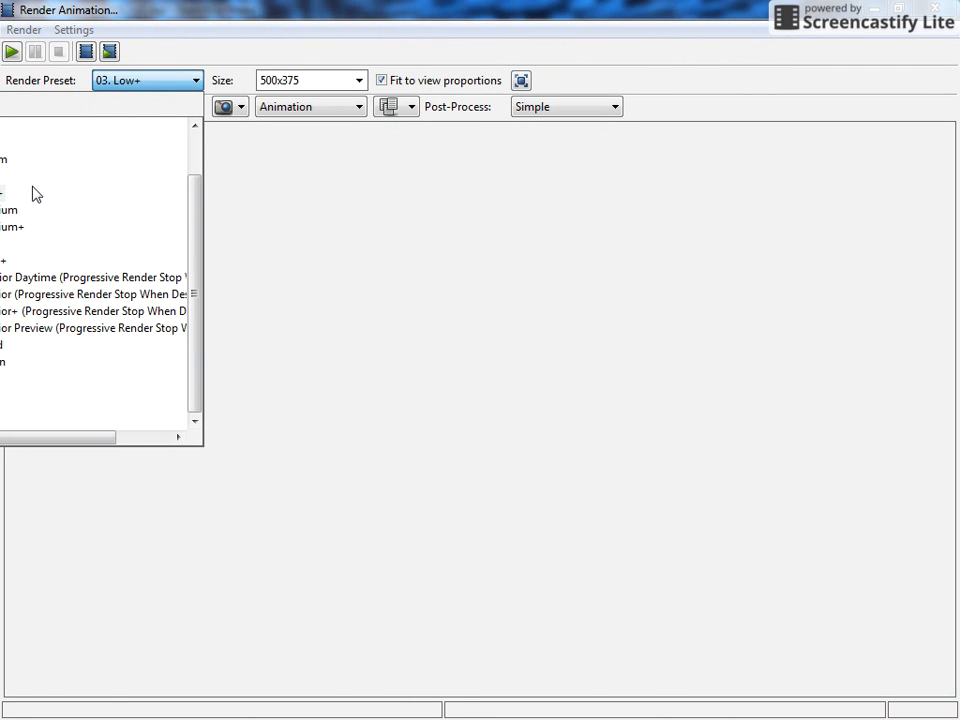
click(448, 45)
click(903, 6)
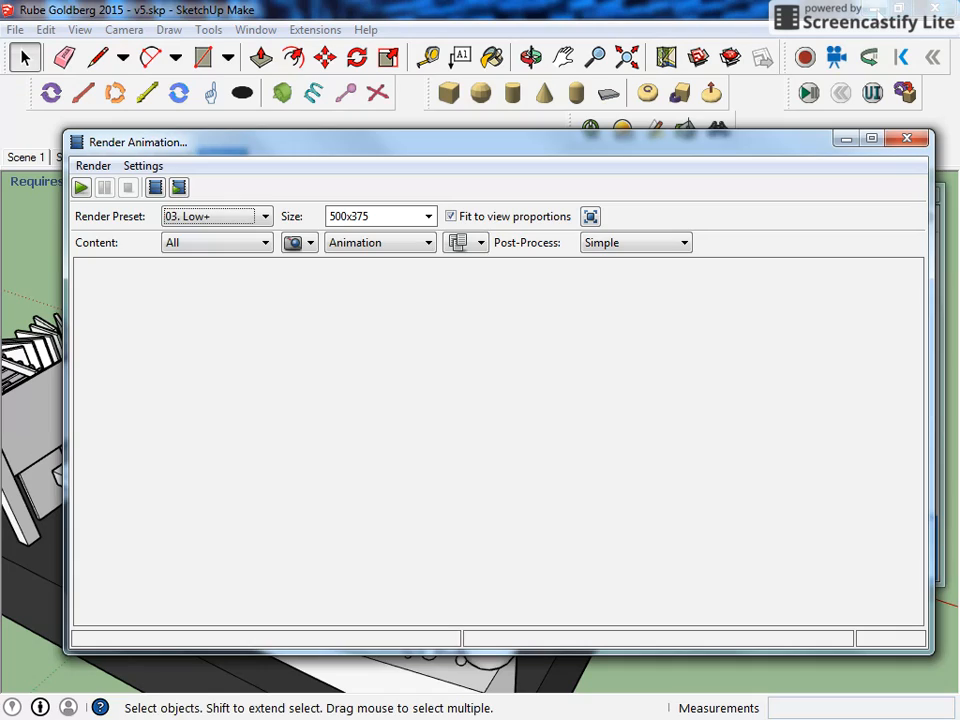
drag(441, 146, 733, 130)
click(557, 200)
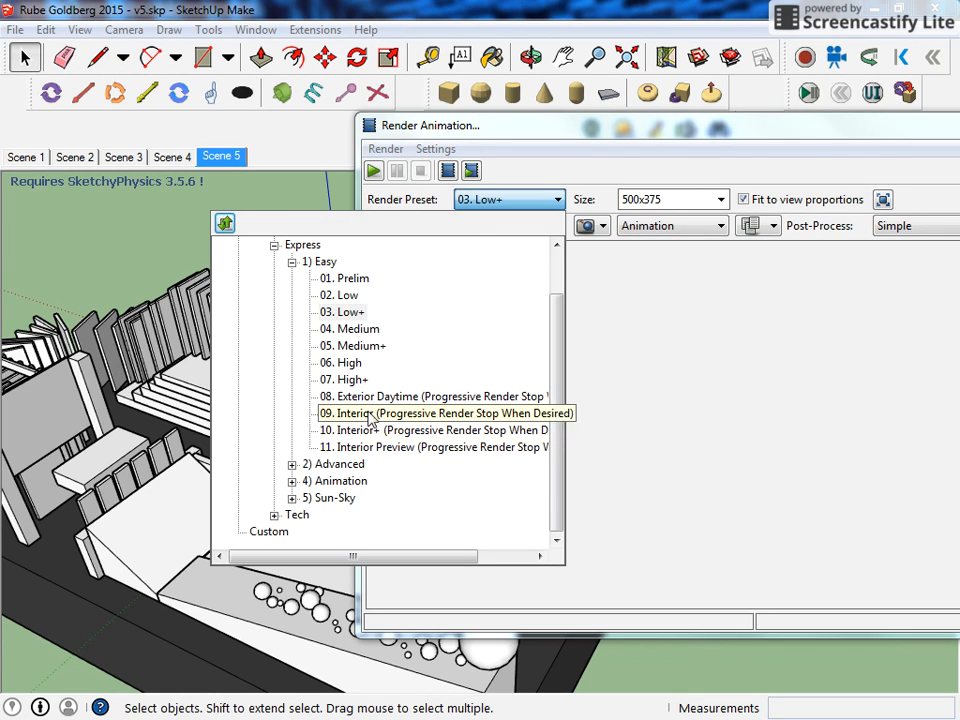
click(557, 137)
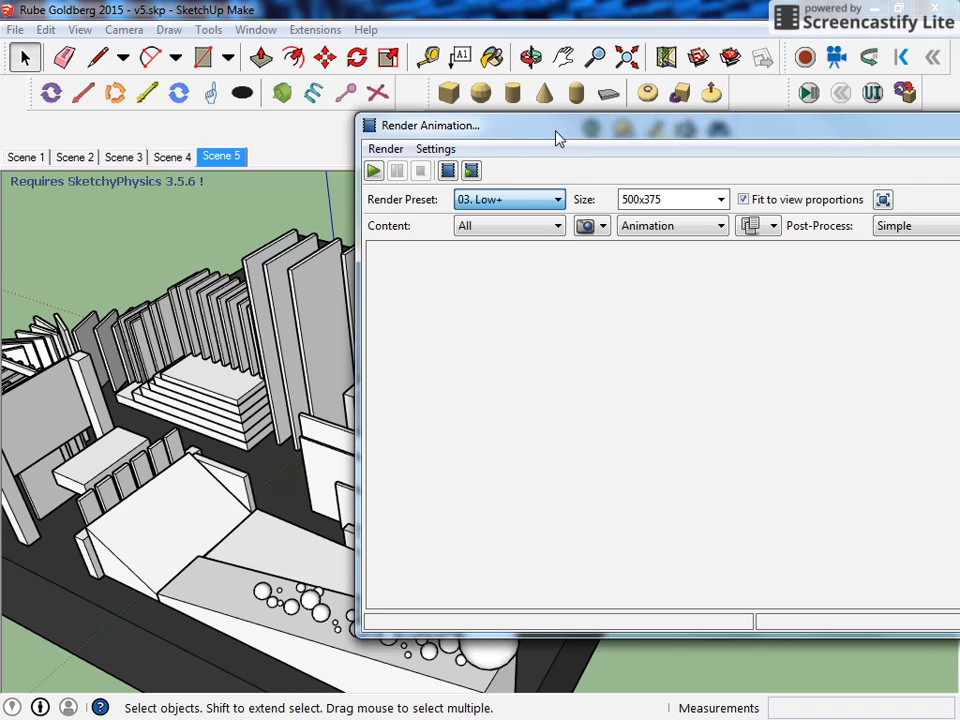
drag(580, 142, 272, 104)
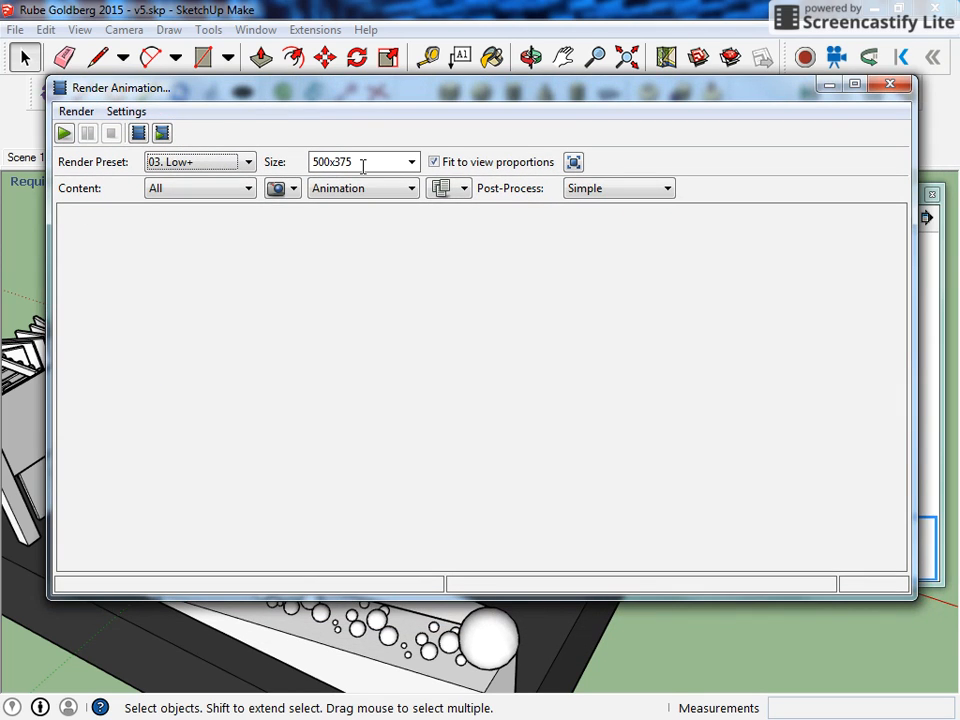
- Review the render size's width and height settings and keep the rendered content set to All
click(411, 162)
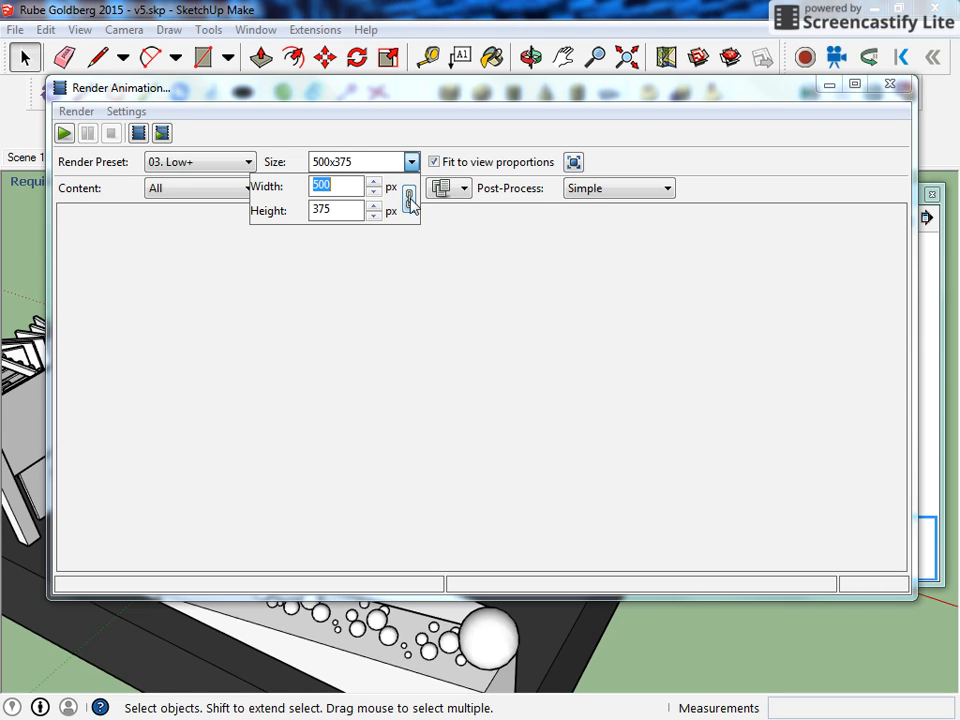
drag(352, 187, 280, 189)
click(412, 163)
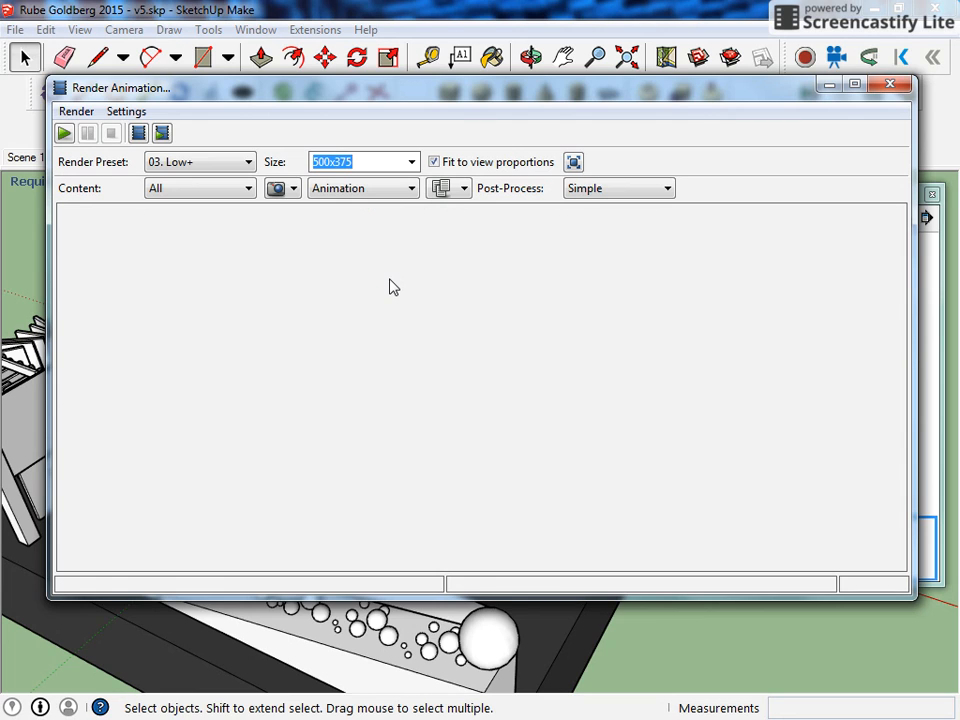
click(237, 194)
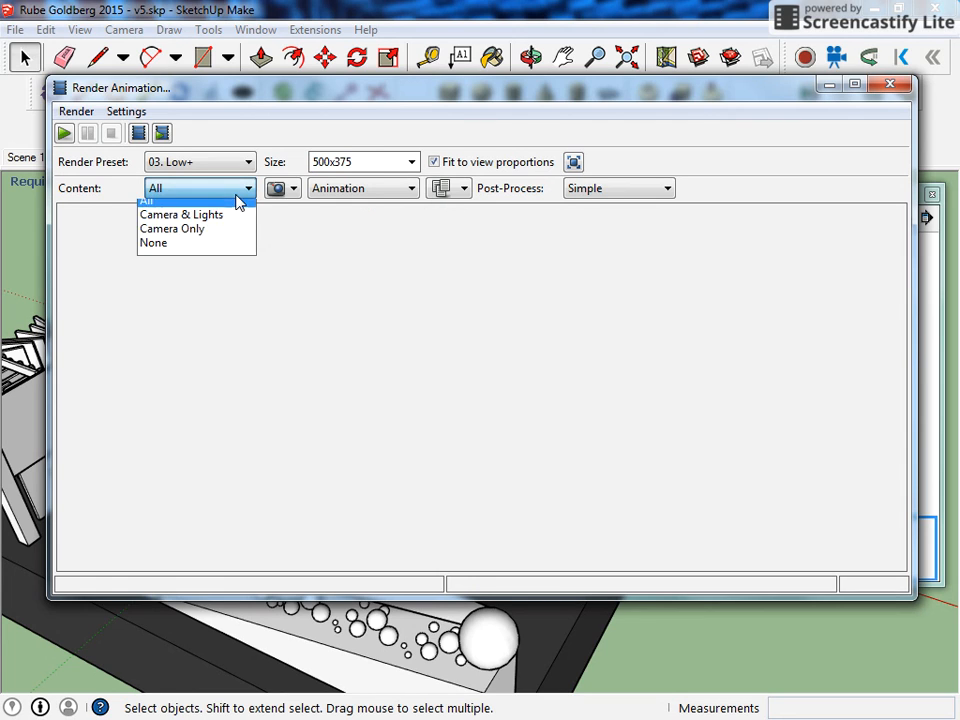
click(186, 209)
- Configure the animation to use SketchUp Scenes as its type and an end time of 6.5 s
click(336, 190)
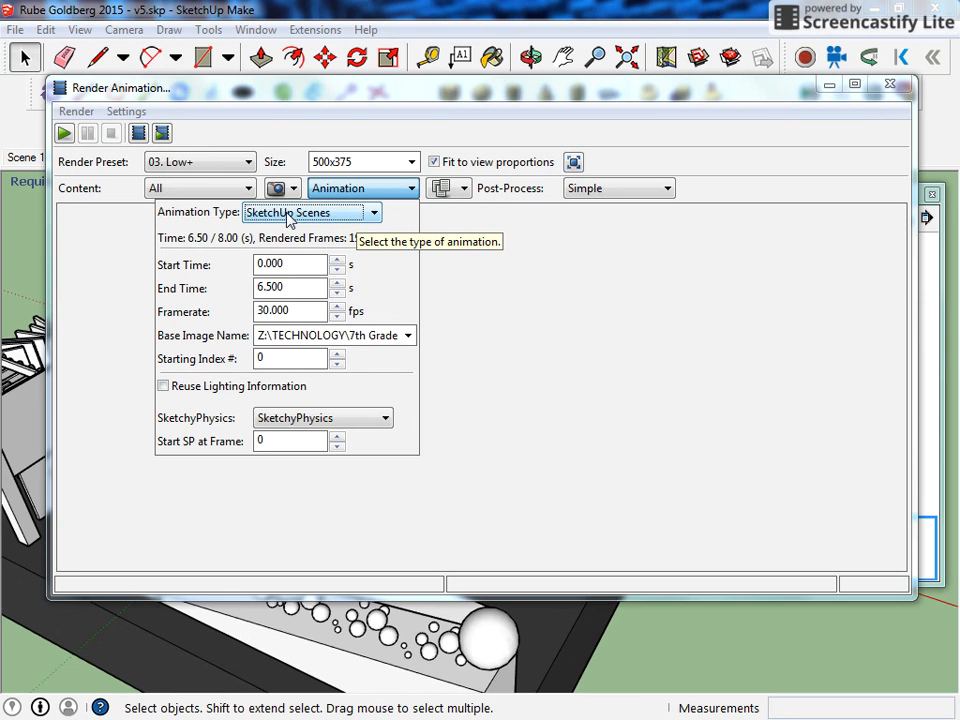
click(350, 216)
click(340, 231)
double_click(294, 312)
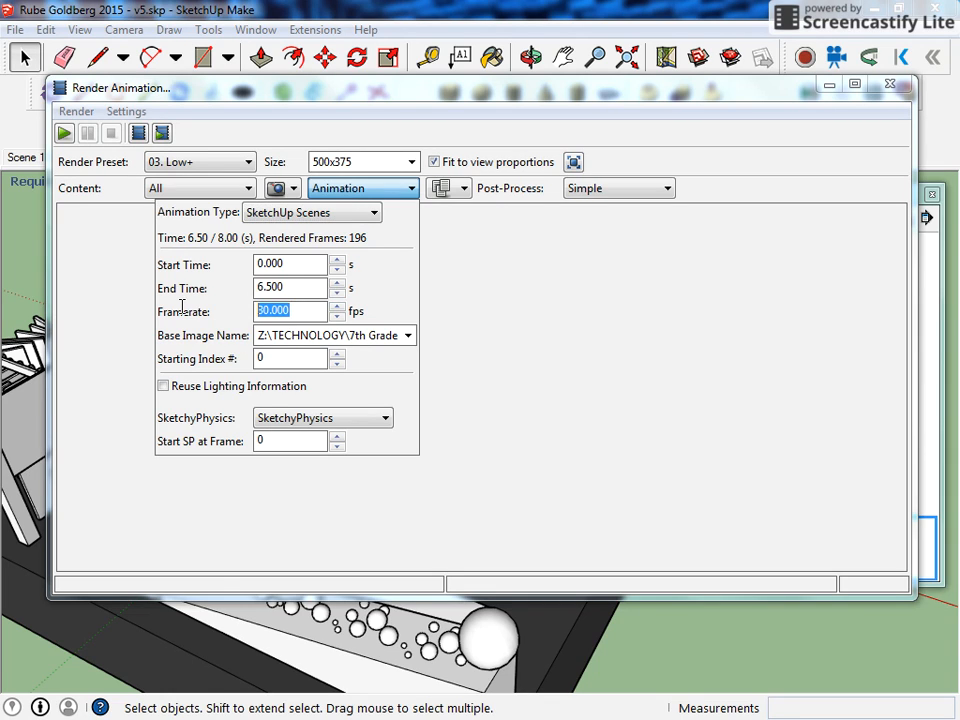
double_click(290, 287)
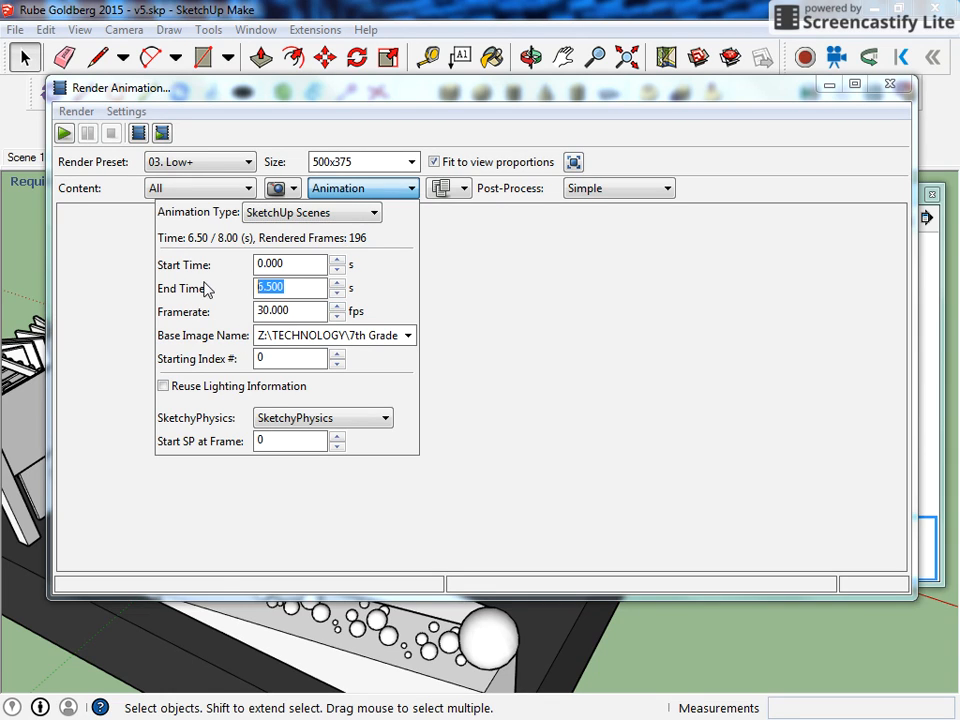
text(5.5)
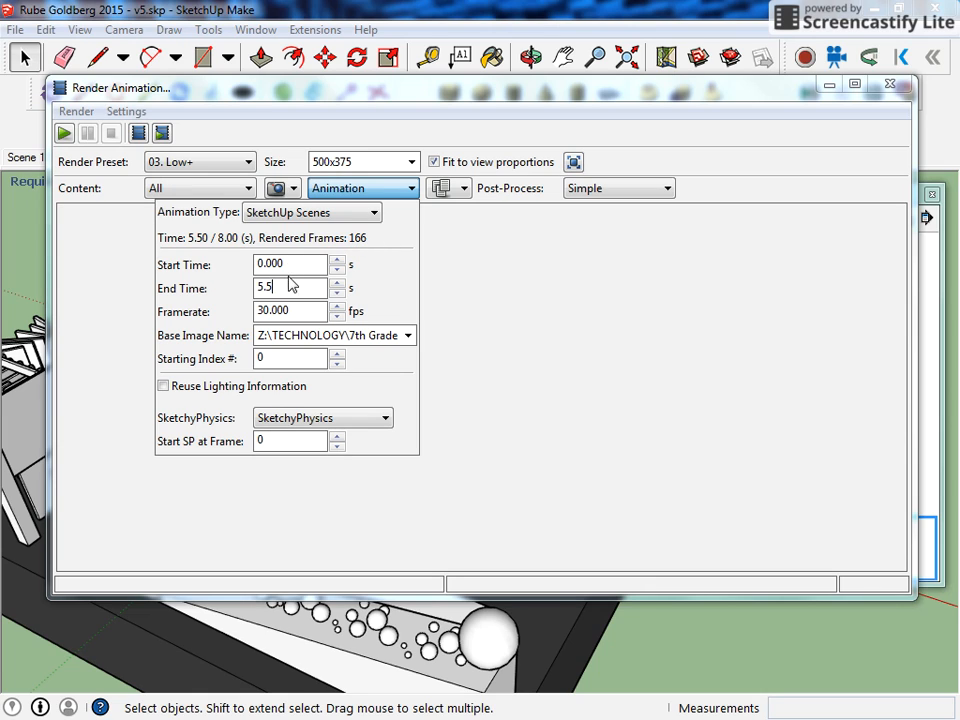
drag(289, 283, 232, 280)
text(6.5)
- Browse for the base image location and create a folder named "rube golberg 2015 - v3" inside the Sherlock folder
click(408, 340)
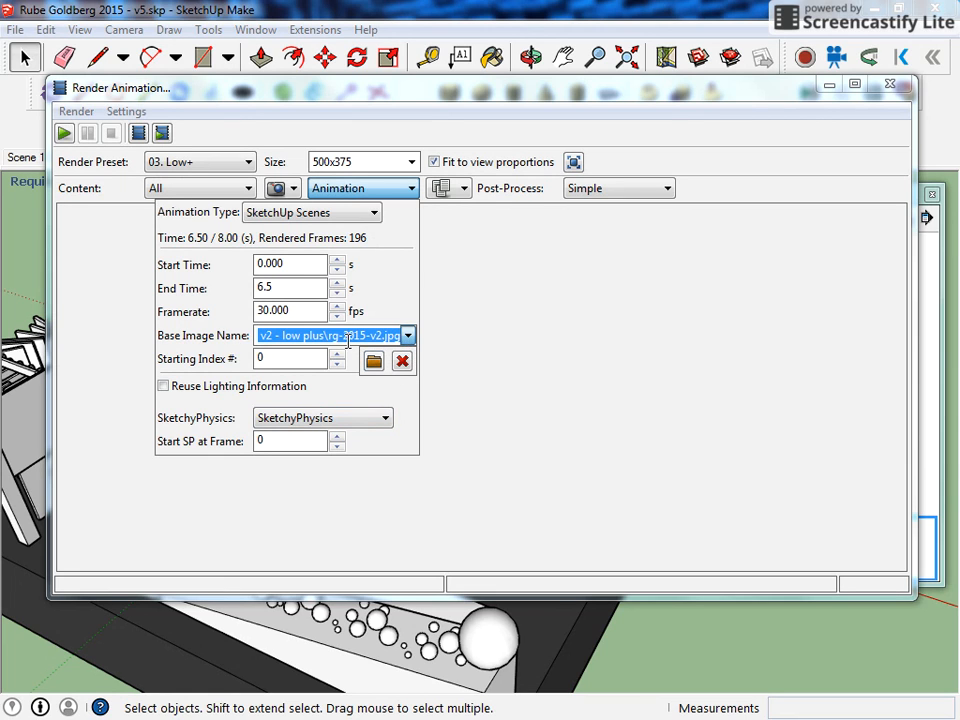
click(373, 361)
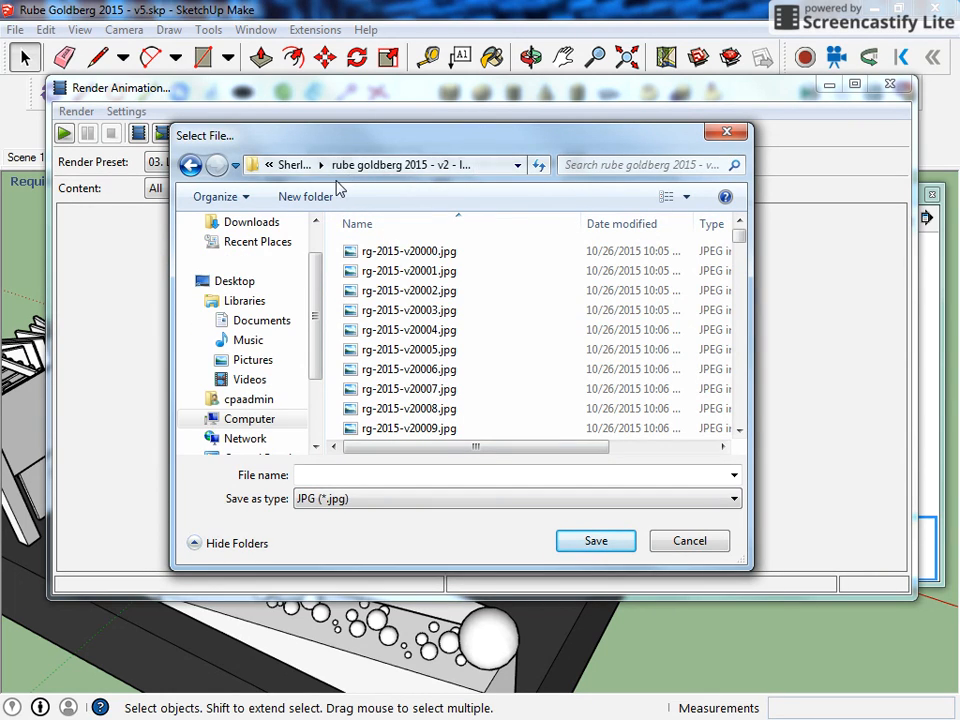
click(289, 165)
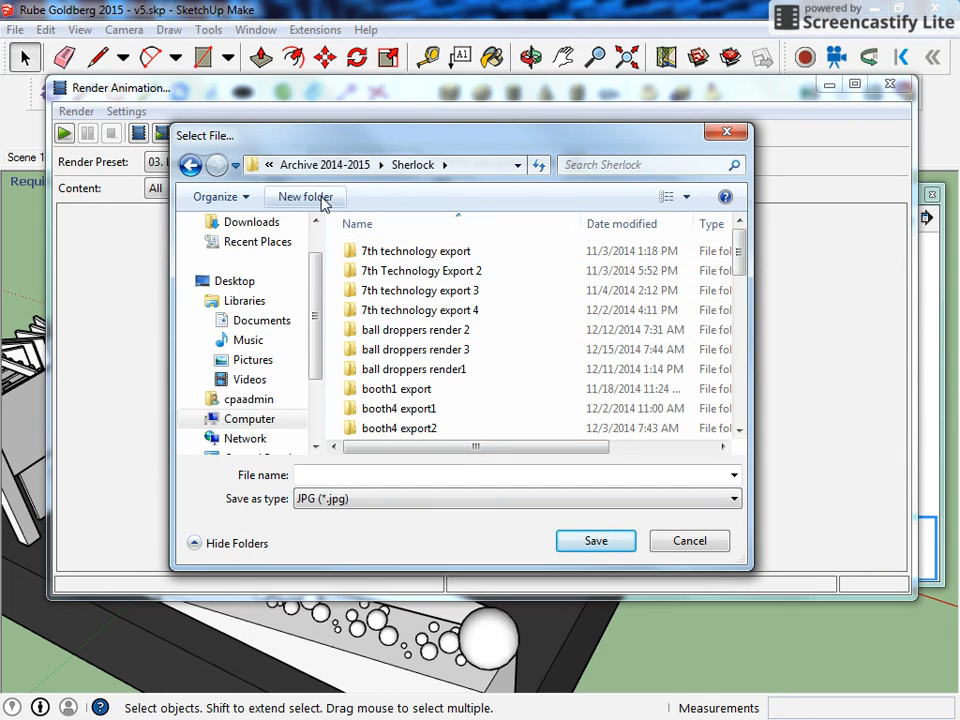
click(306, 197)
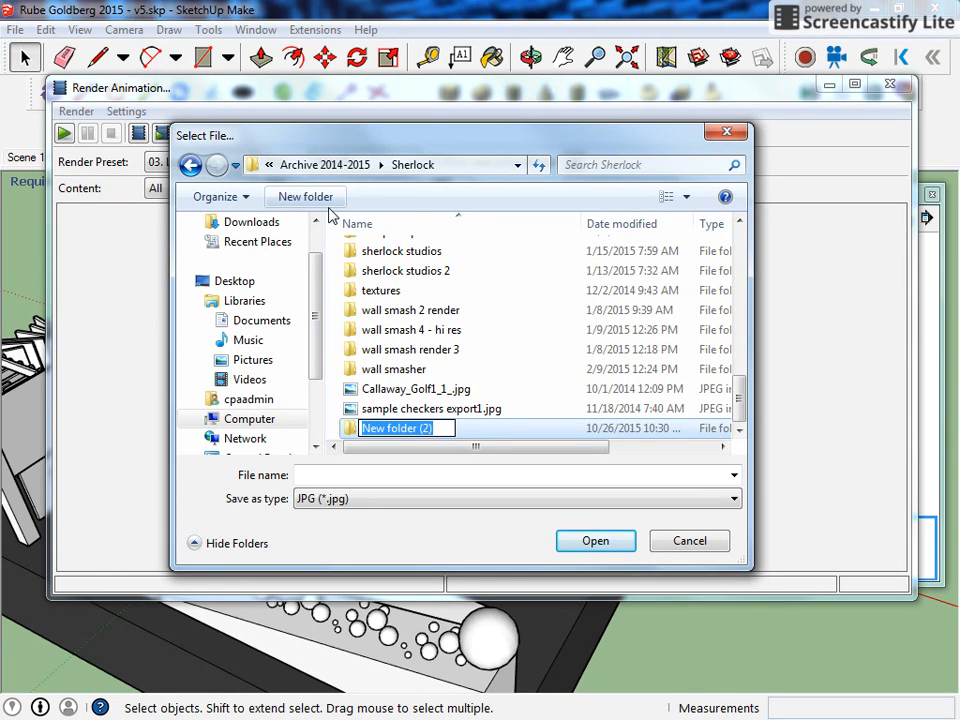
text(rube golber)
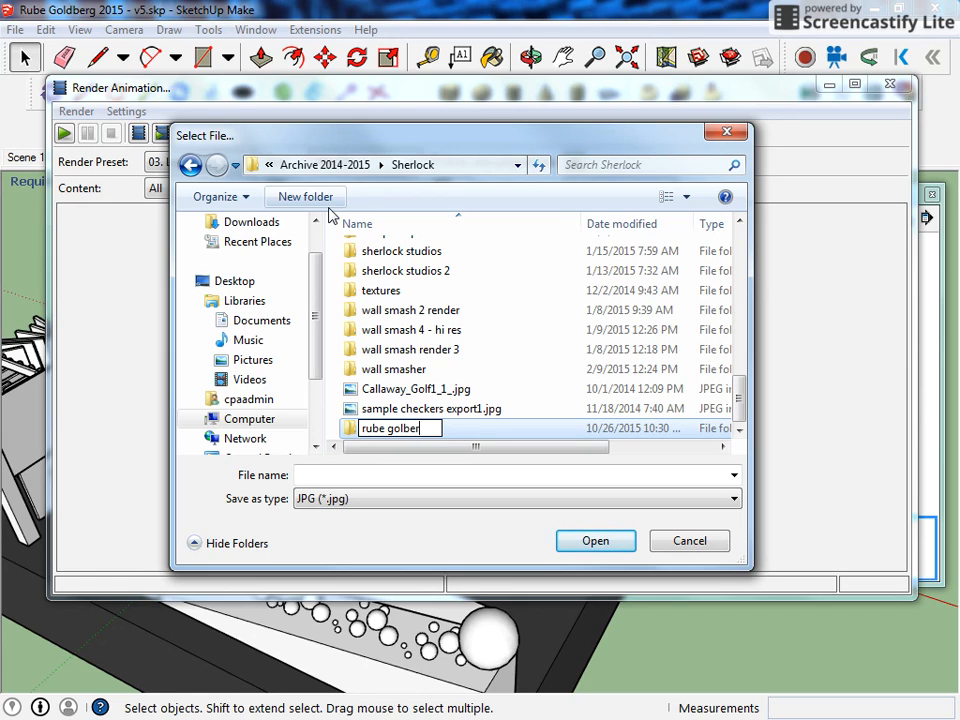
text(g 2015 - )
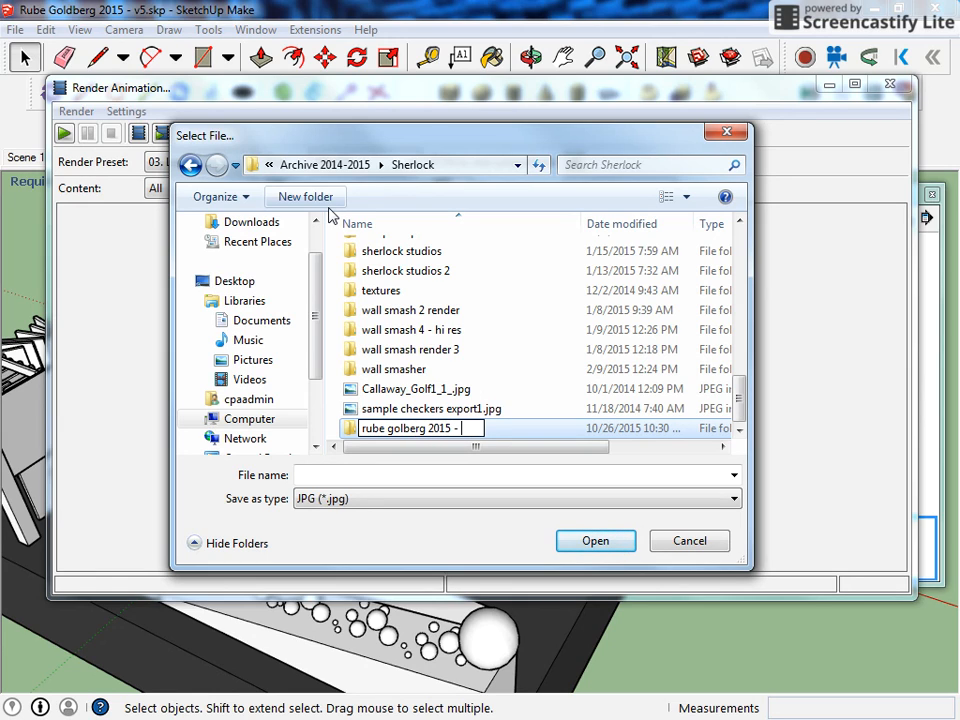
text(v3)
key(Return)
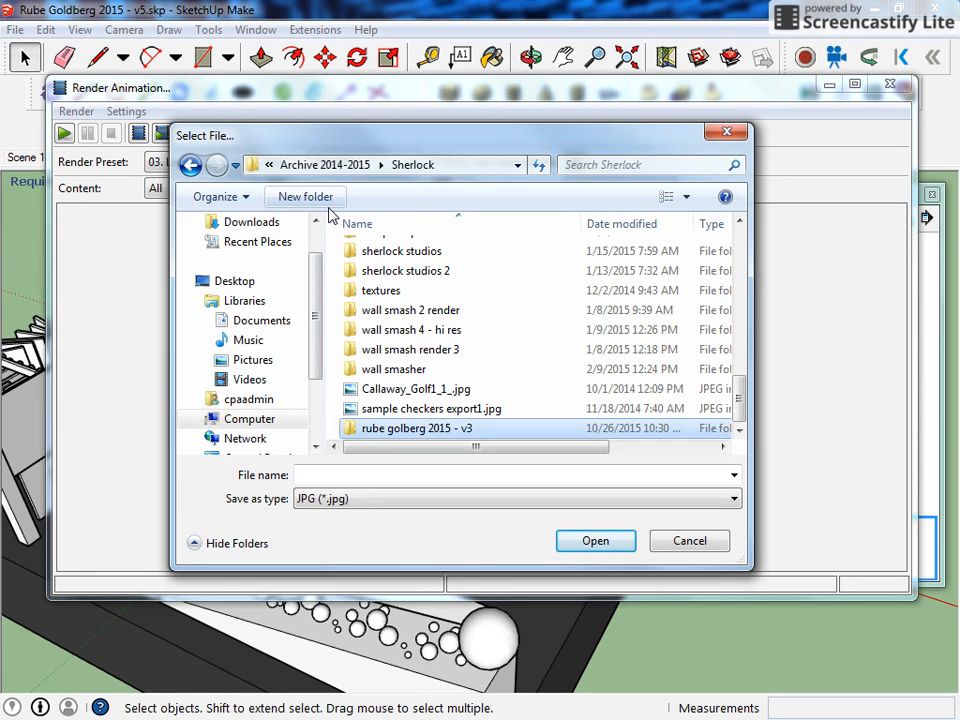
- Save the base image name as the JPG rg-2015-v3 inside the new "rube golberg 2015 - v3" folder
click(590, 544)
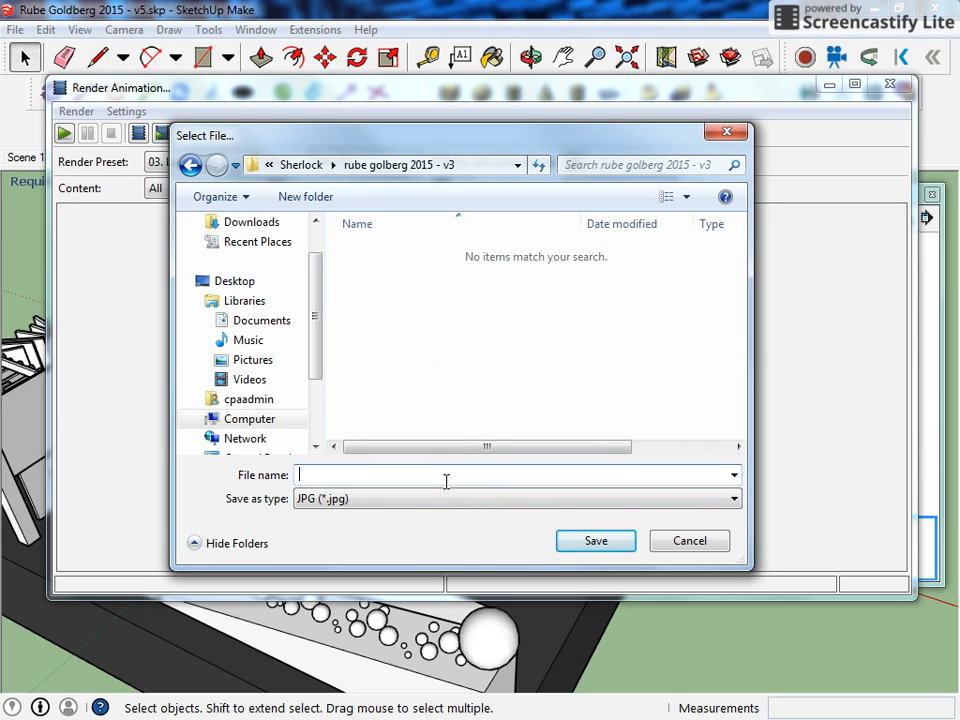
text(rg-2015-v3)
click(592, 541)
- Select SketchyPhysics as the physics option for the animation and leave Reuse Lighting Information off
click(338, 190)
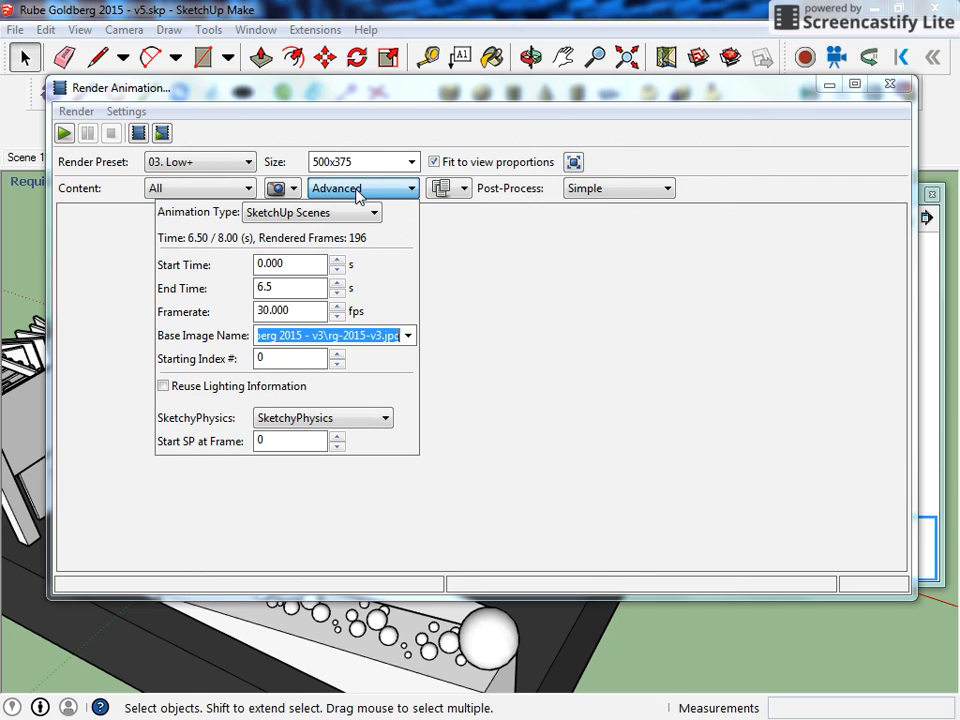
click(341, 418)
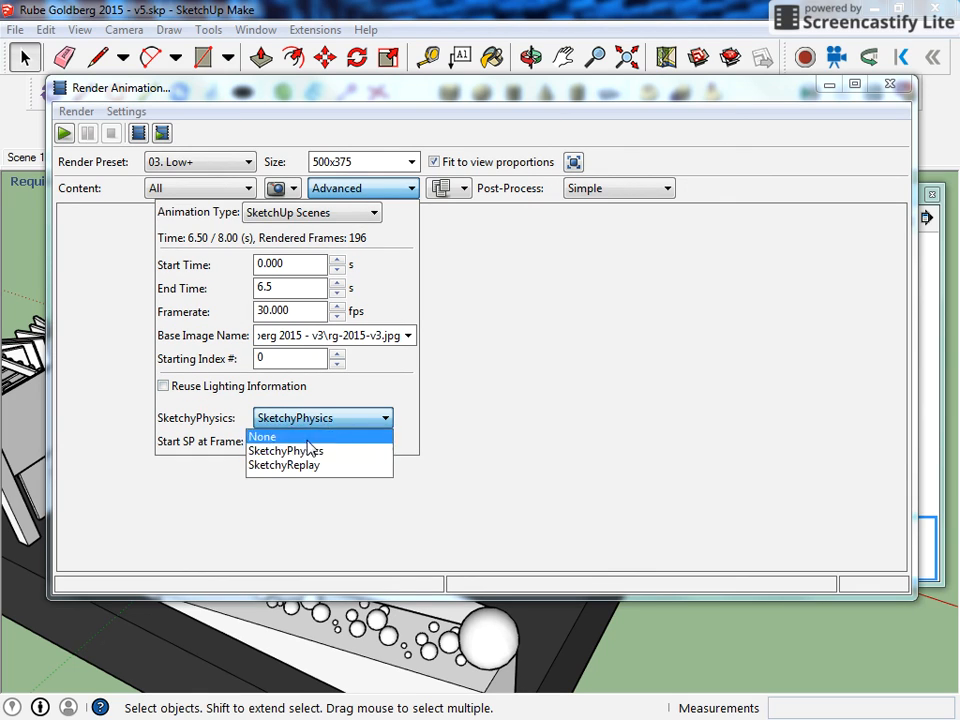
click(303, 451)
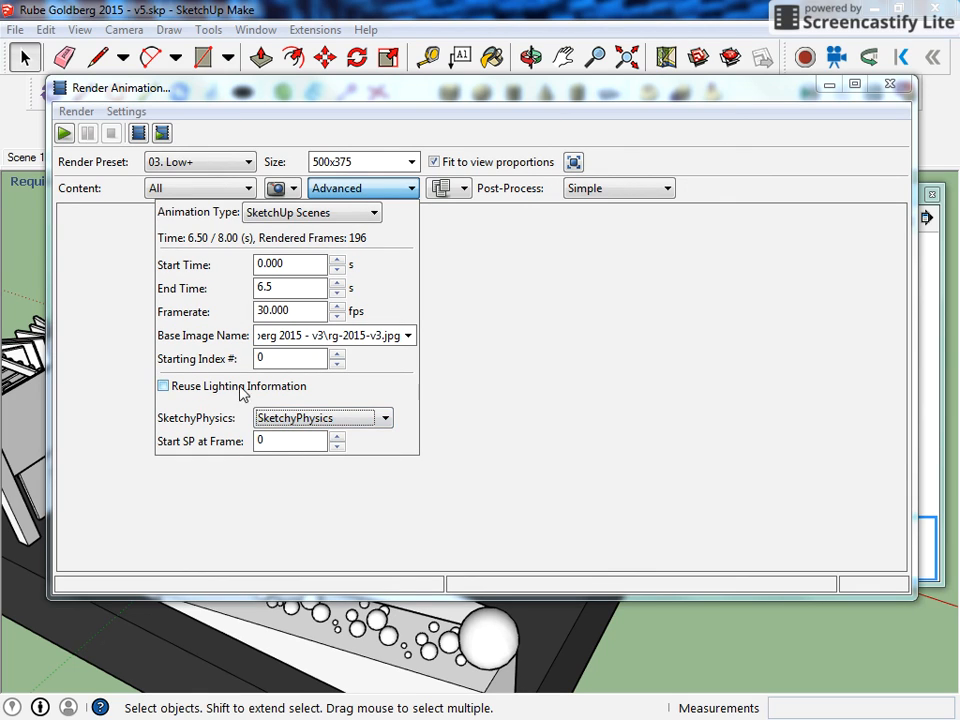
click(163, 387)
click(163, 387)
click(164, 388)
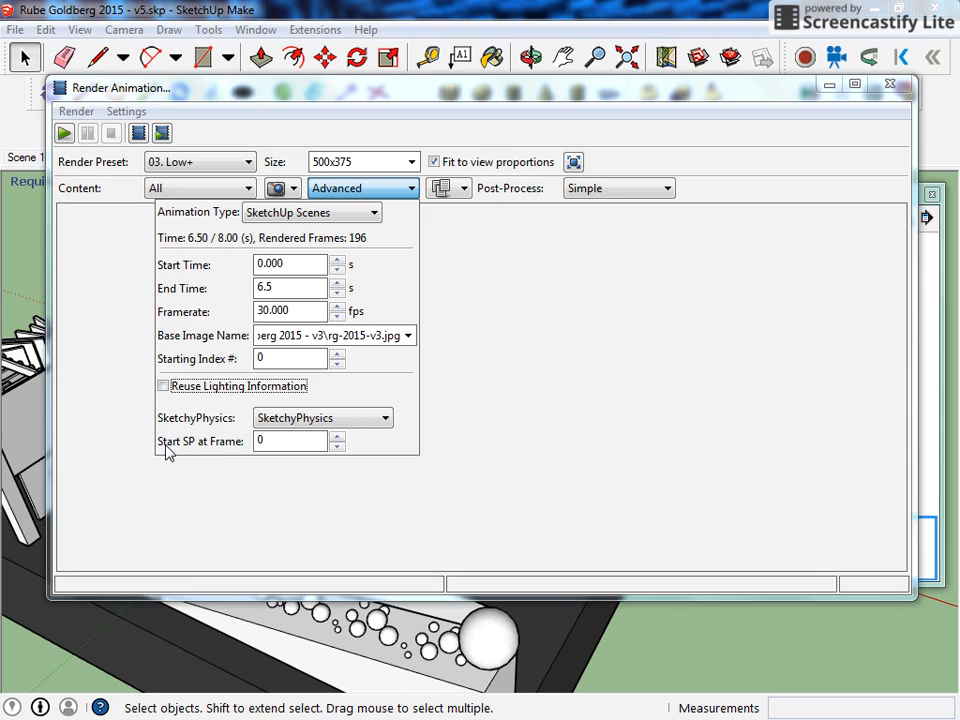
- Try SketchyPhysics start frames of 5 and 30, restore the start frame to 0, and close the animation settings
double_click(275, 440)
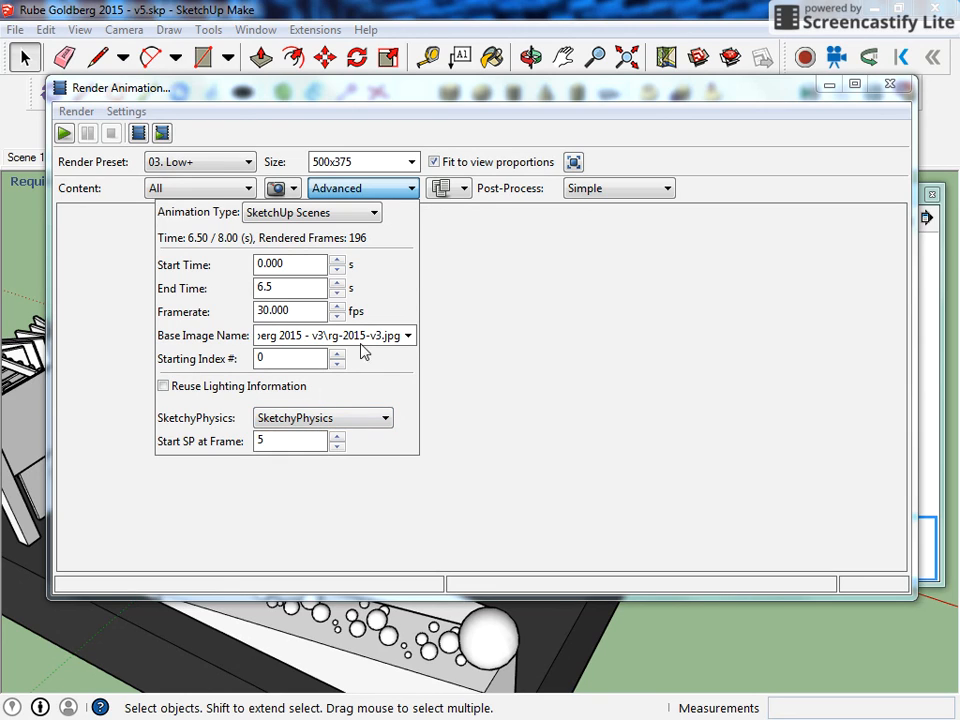
double_click(272, 441)
text(30)
click(285, 358)
key(Tab)
key(Tab)
double_click(287, 446)
text(0)
click(529, 257)
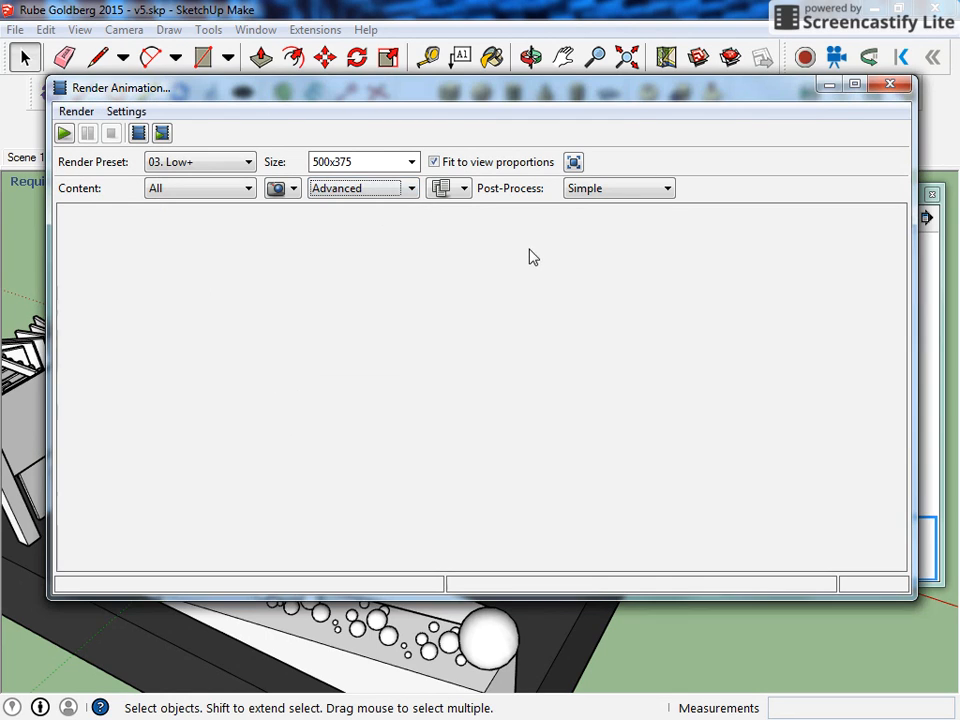
- Leave the Render Animation window, run a test render of the current view, and close it without saving the image
click(622, 195)
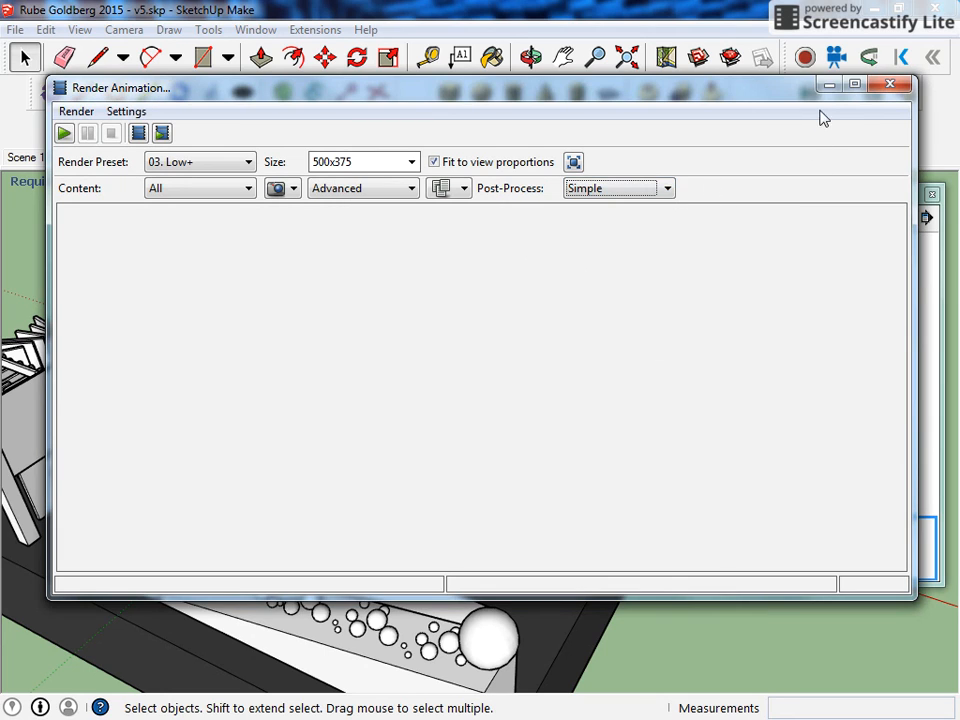
click(890, 84)
click(592, 129)
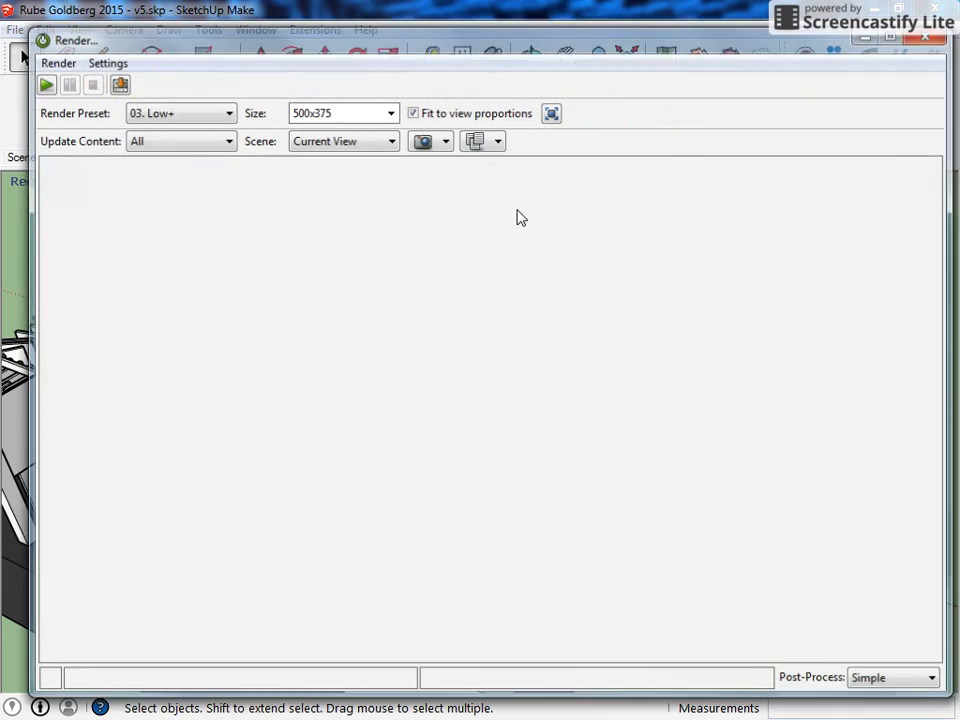
click(930, 37)
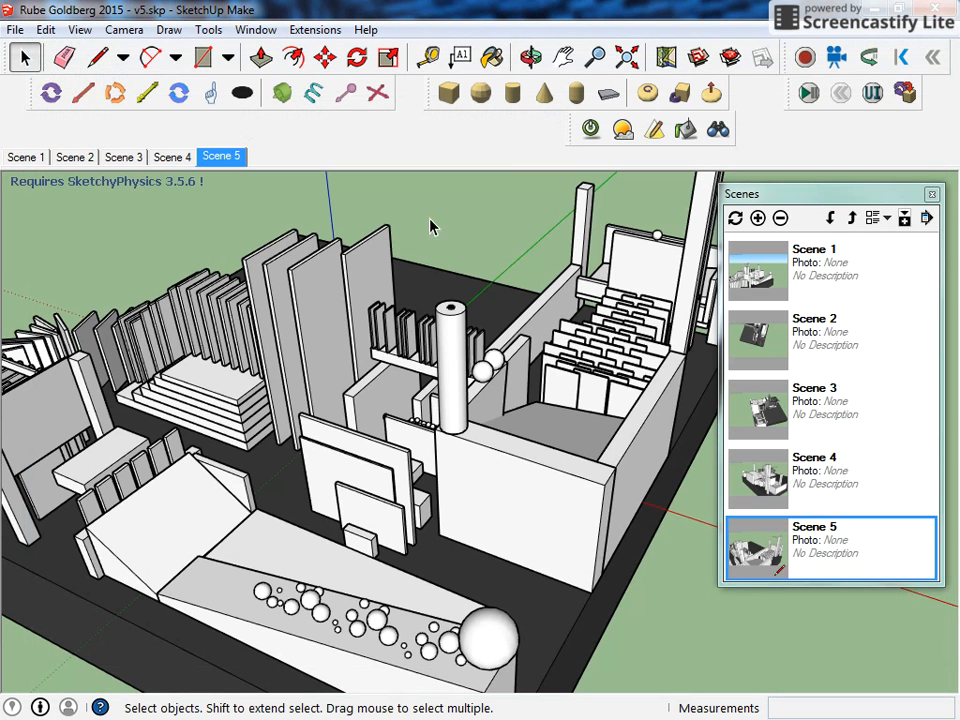
click(590, 129)
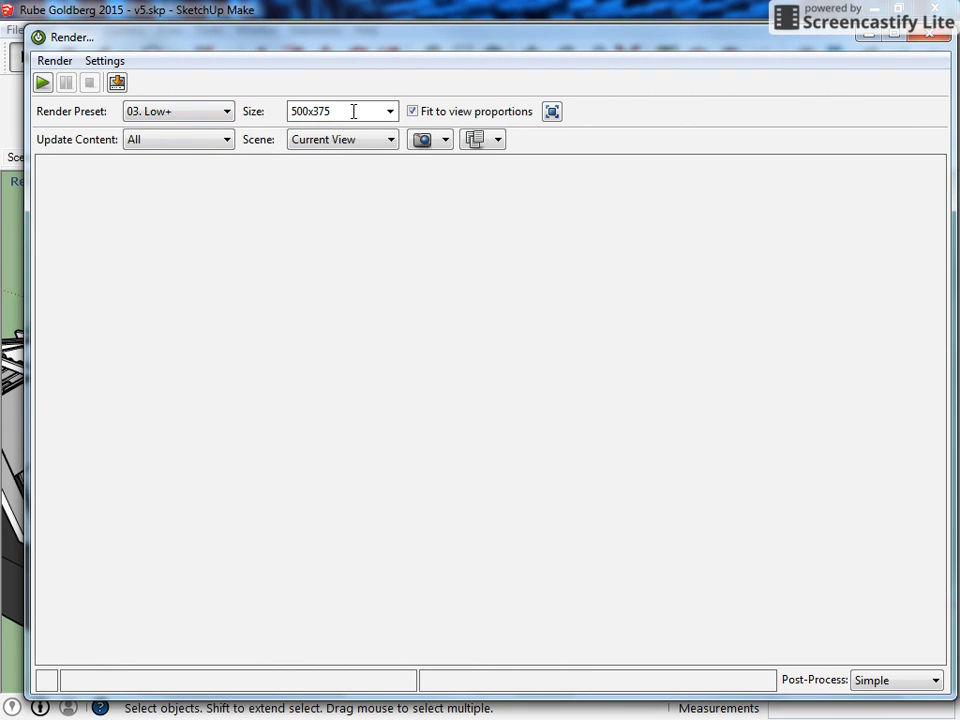
click(43, 83)
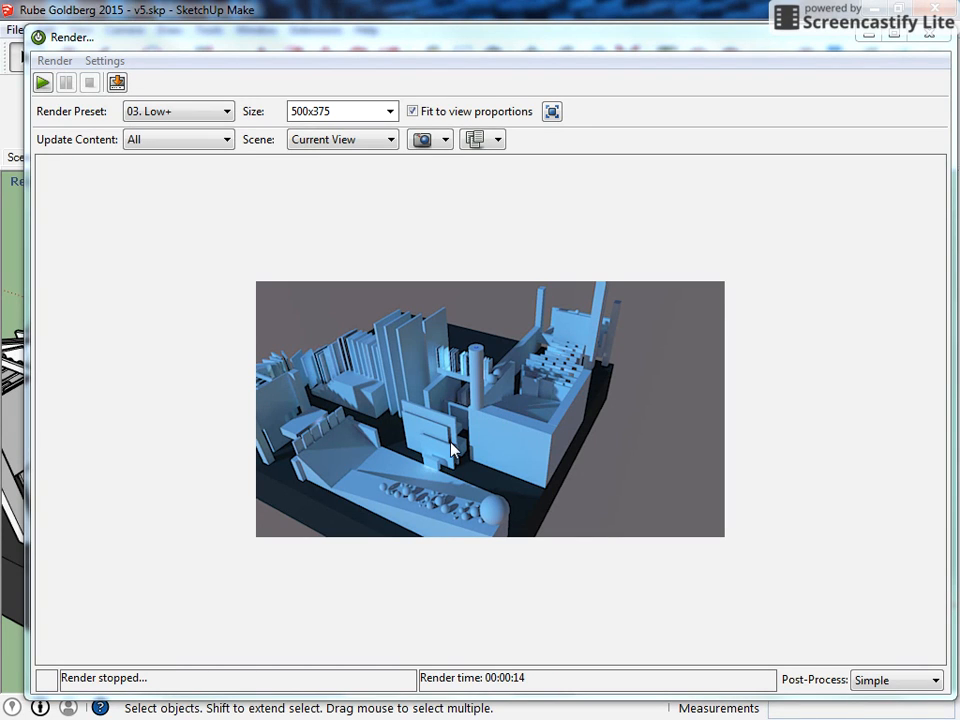
click(920, 37)
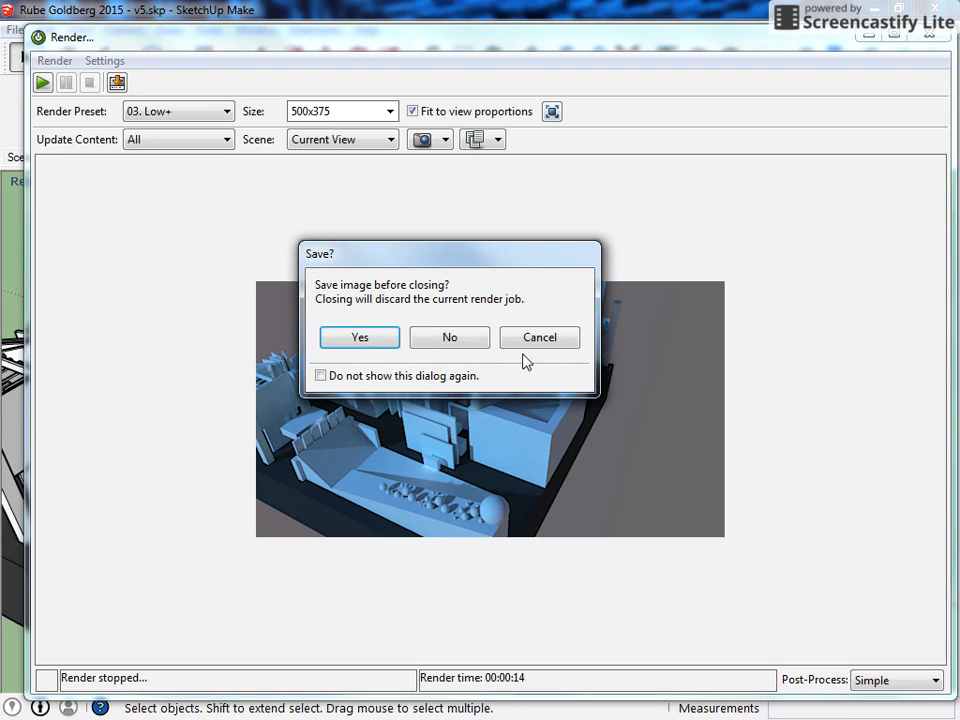
click(428, 343)
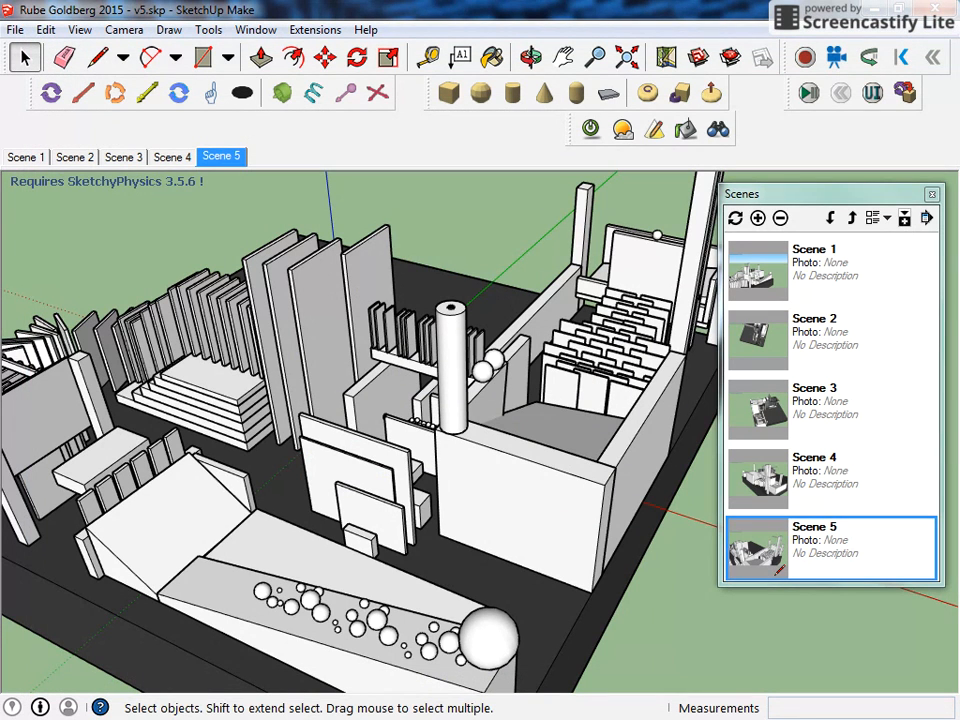
- Reopen the Twilight V2 Animation Editor with the post-process exposure set to 0.8 and start rendering the animation
click(315, 29)
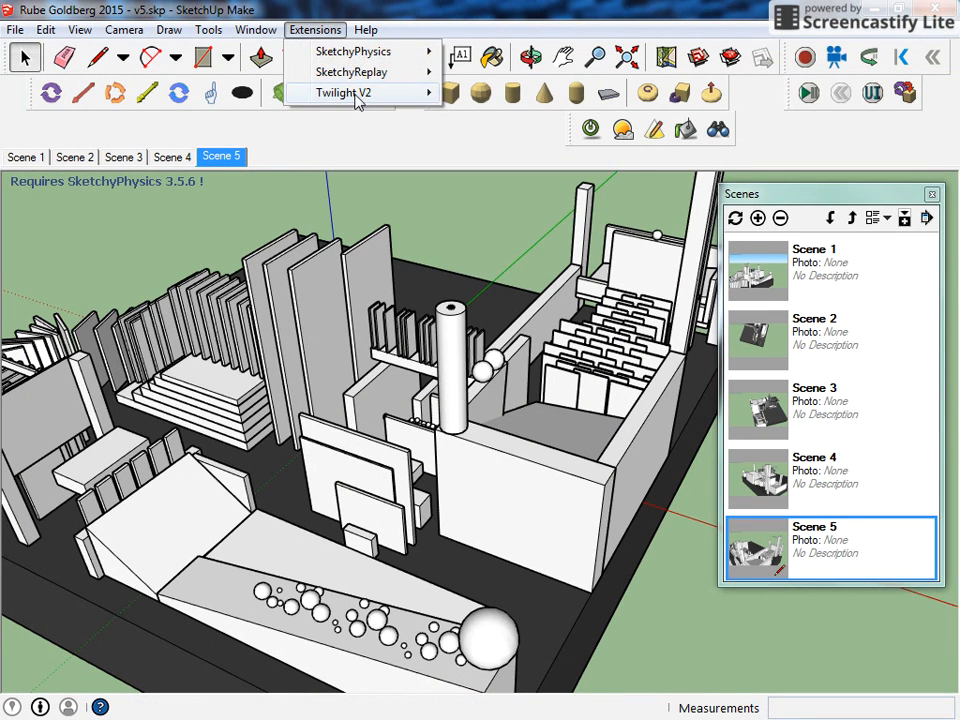
mouse_move(358, 95)
click(538, 195)
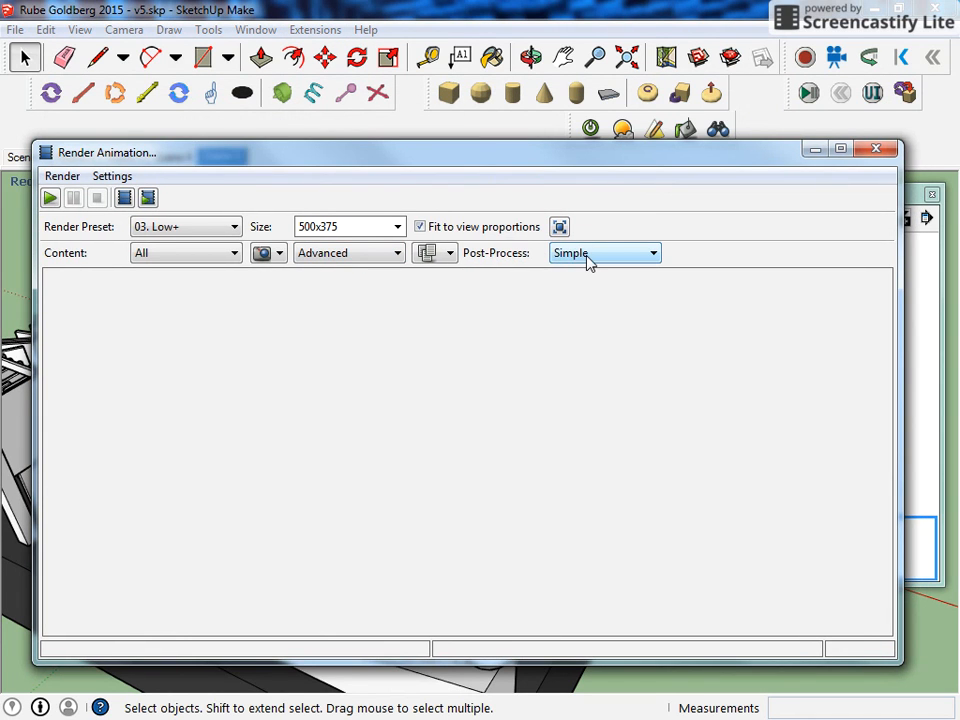
click(586, 255)
double_click(392, 362)
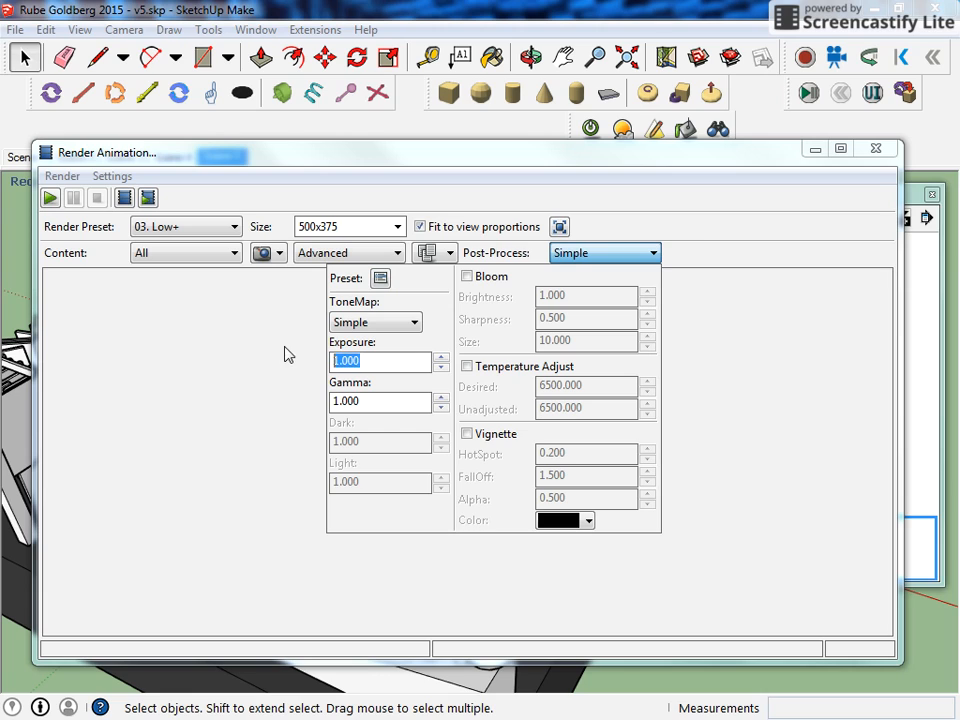
text(.8)
click(648, 219)
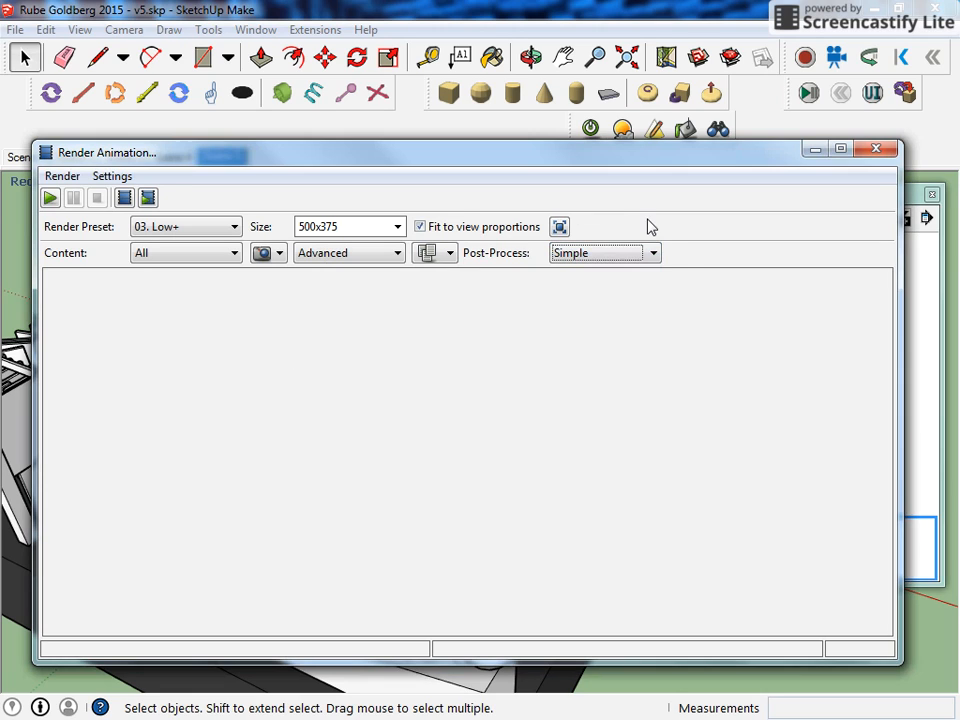
click(50, 199)
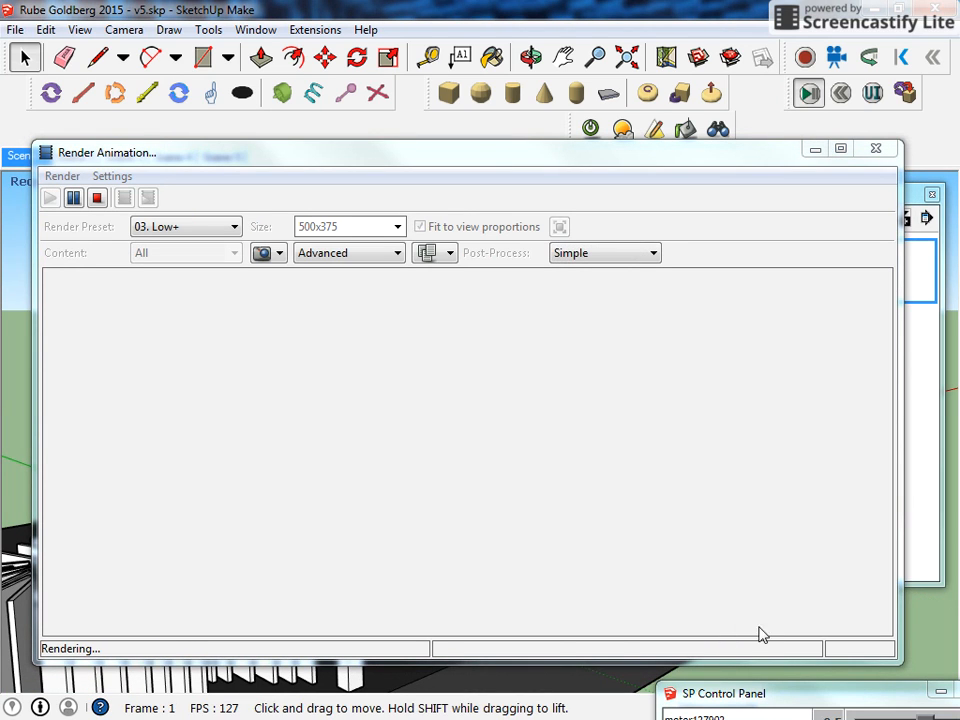